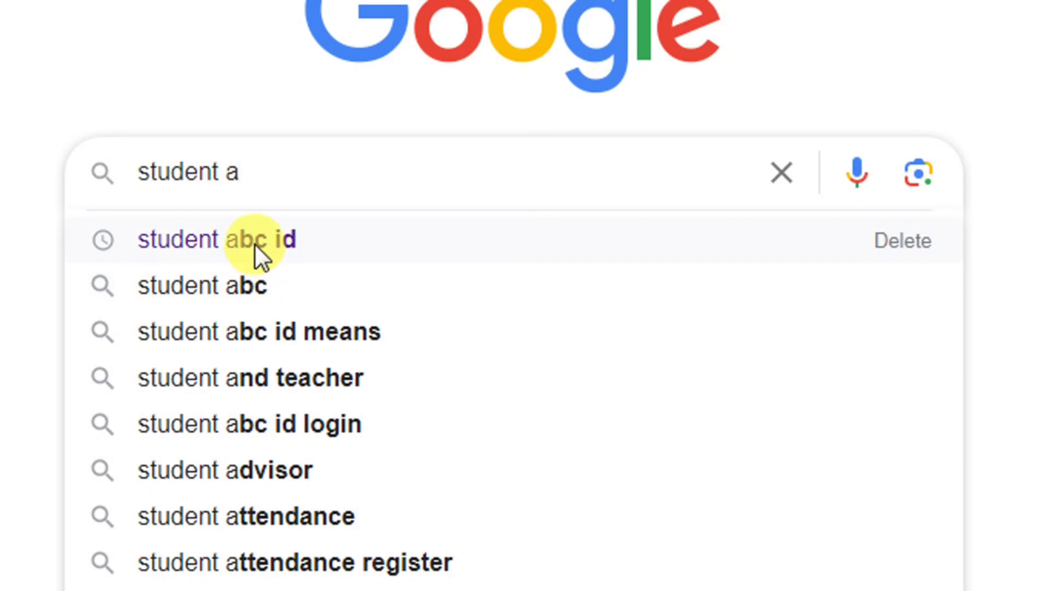
- Search Google for 'student abc id' and open the Academic Bank of Credits: ABC site
click(254, 243)
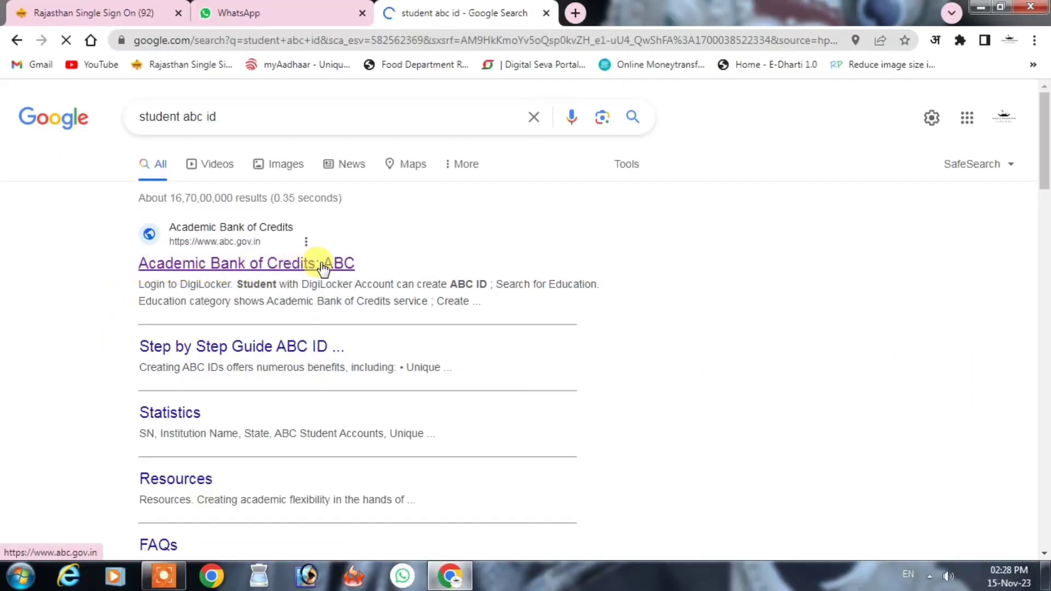
click(340, 266)
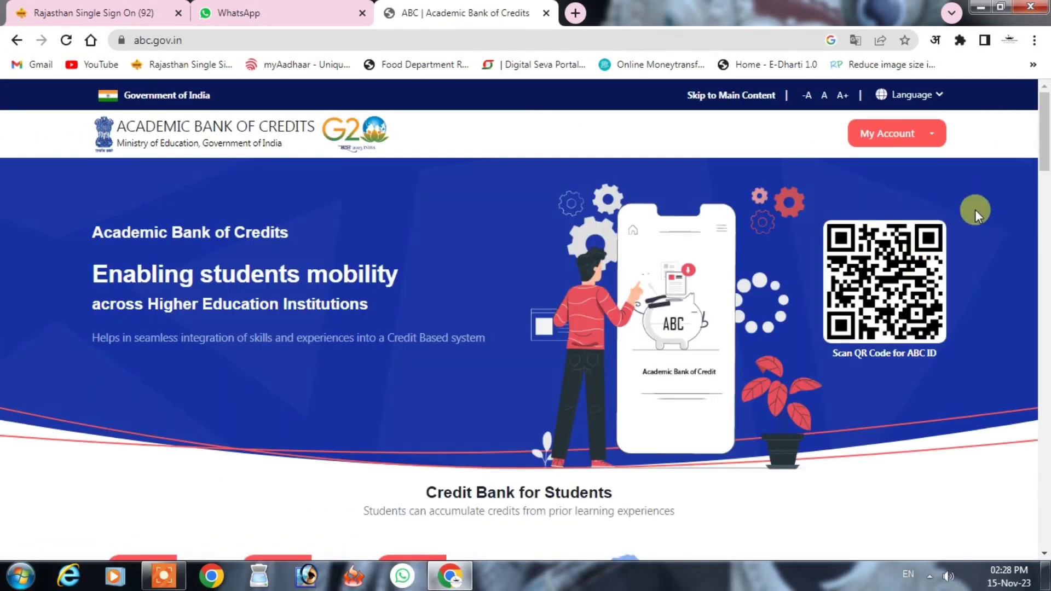
- Choose Student under My Account to reach the DigiLocker sign-in page
click(906, 143)
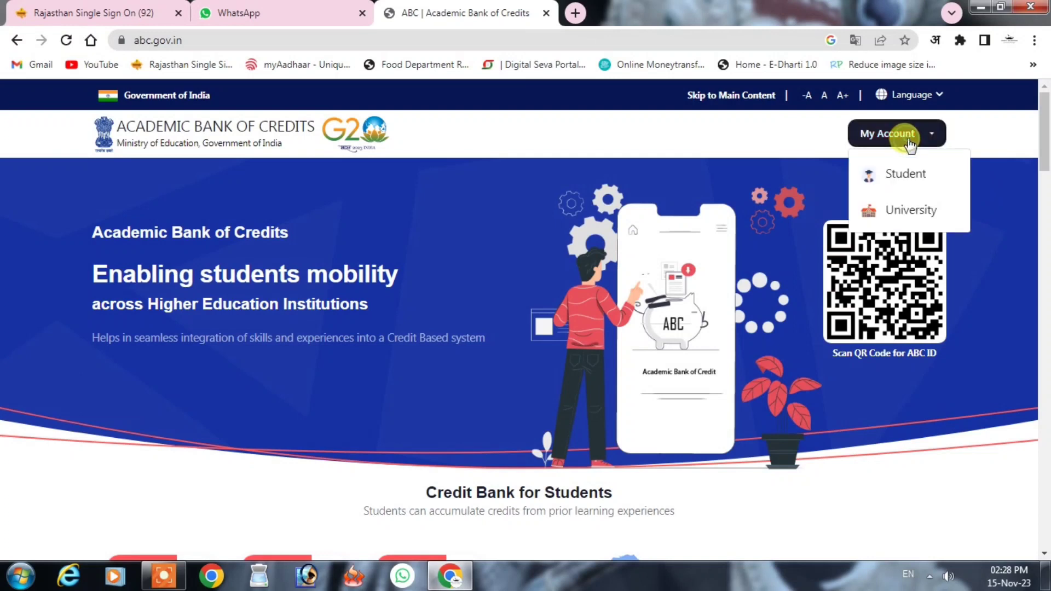
click(902, 171)
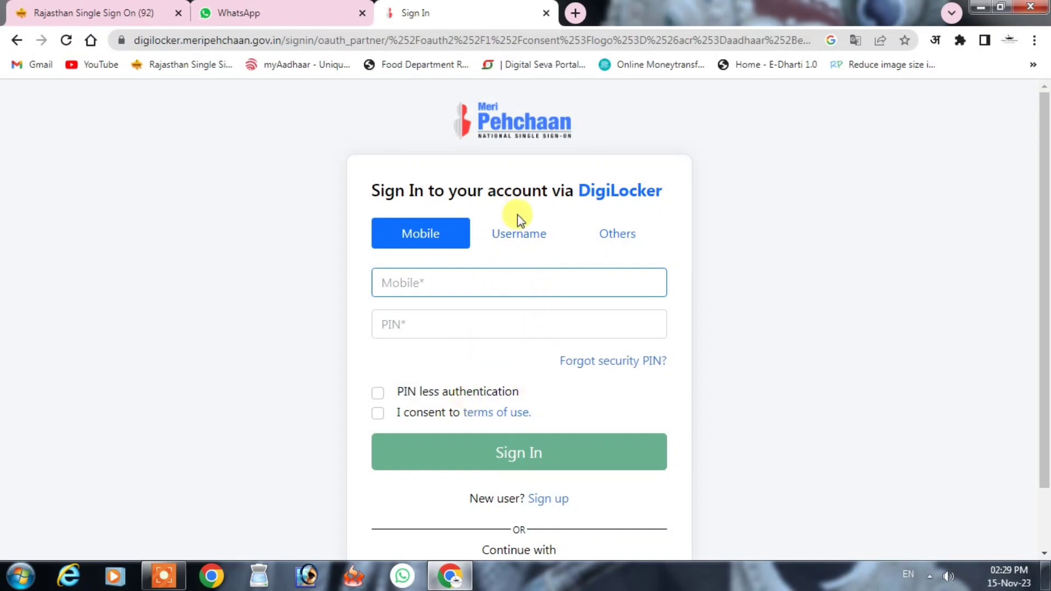
click(518, 234)
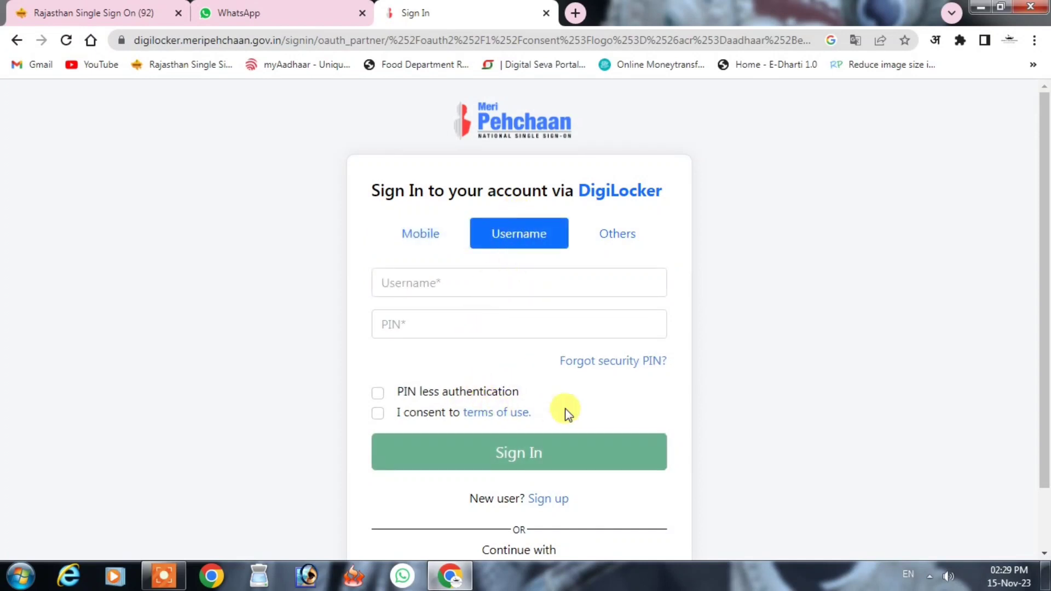
click(612, 234)
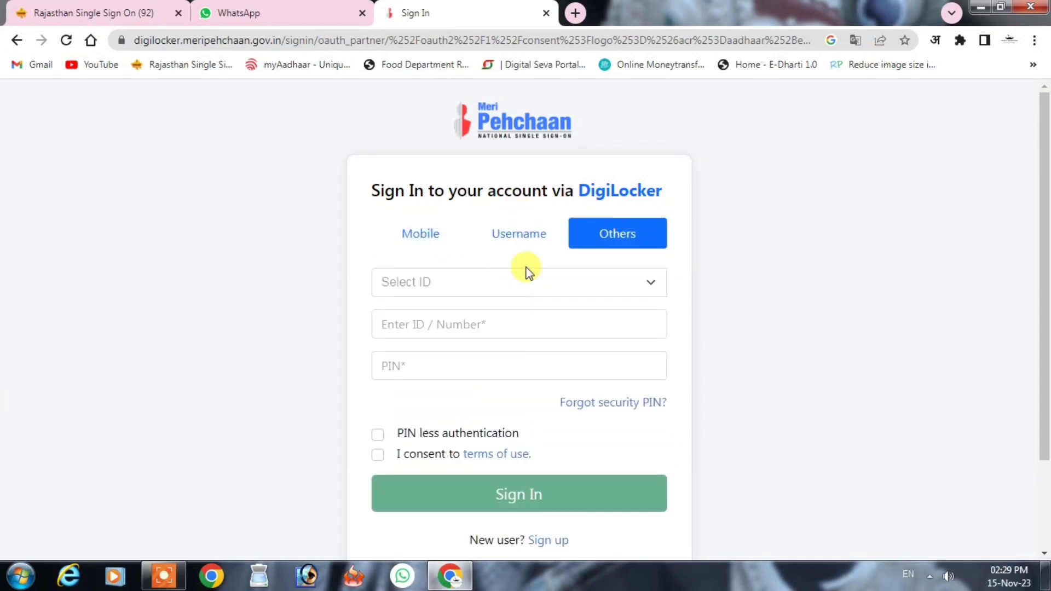
click(446, 283)
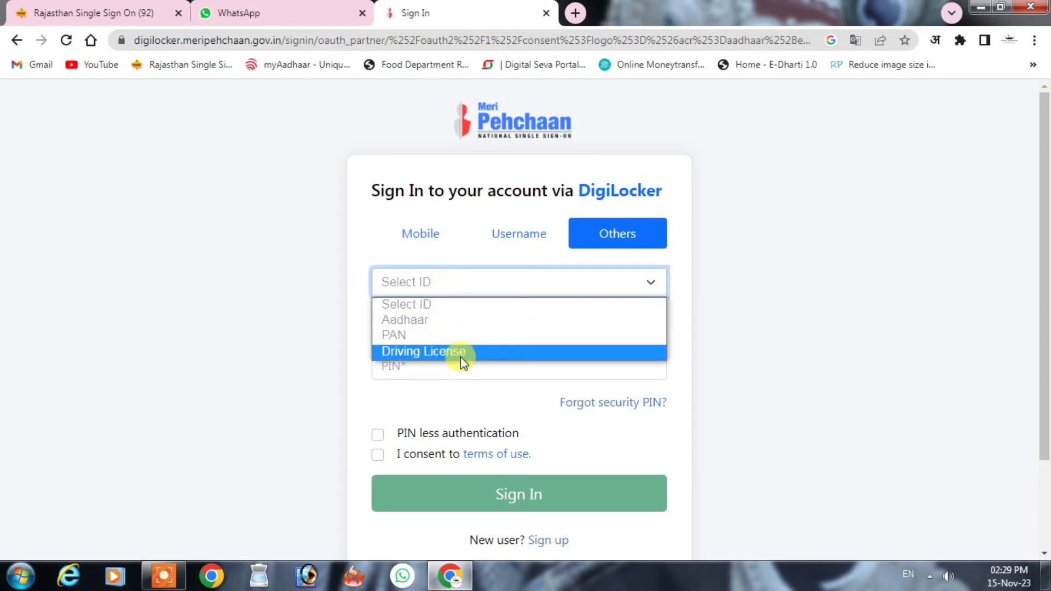
click(838, 268)
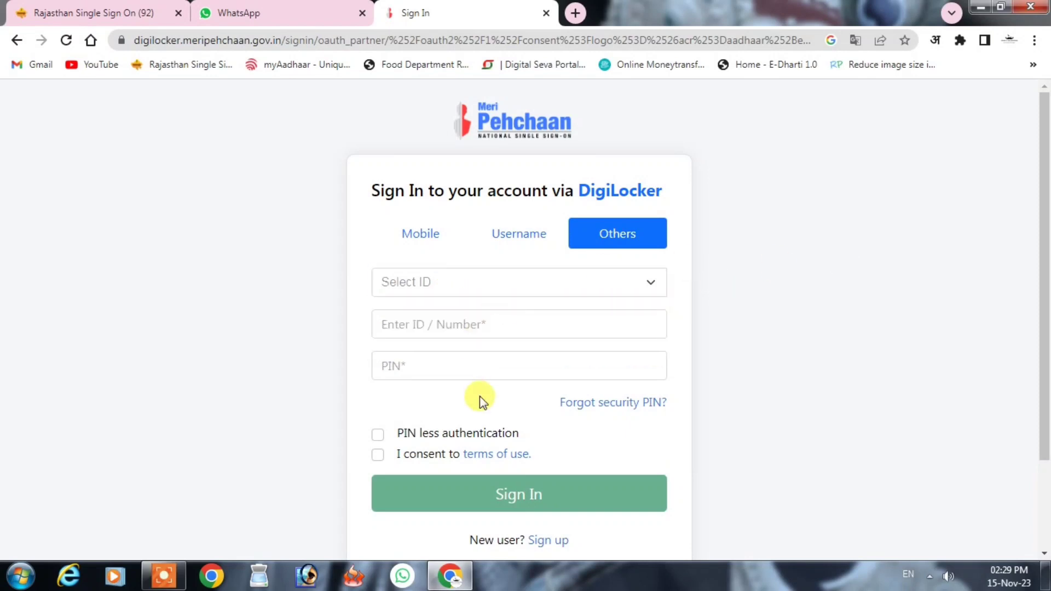
click(406, 225)
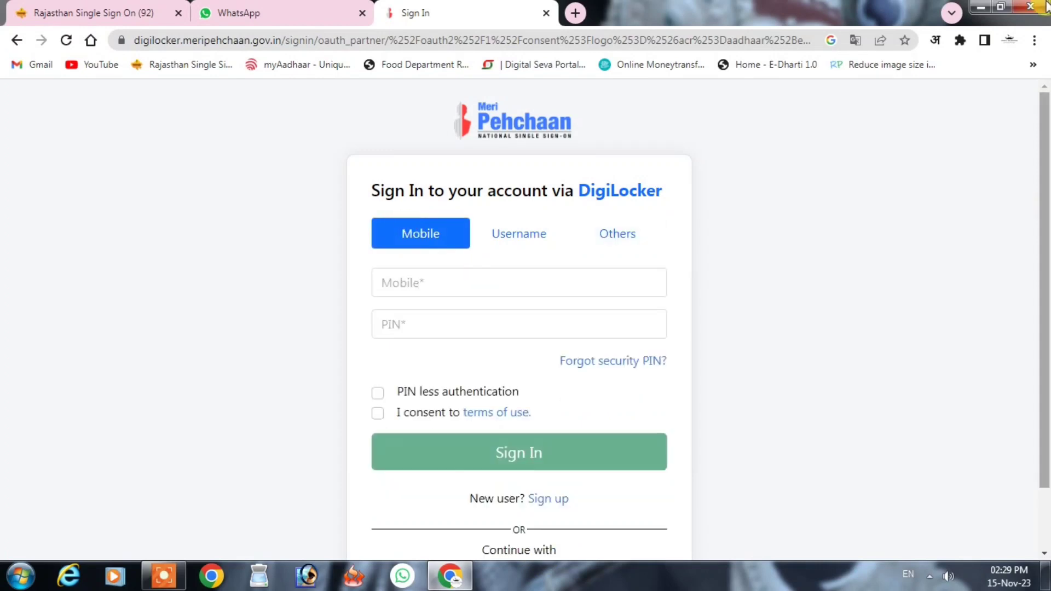
scroll(677, 477, down, 2)
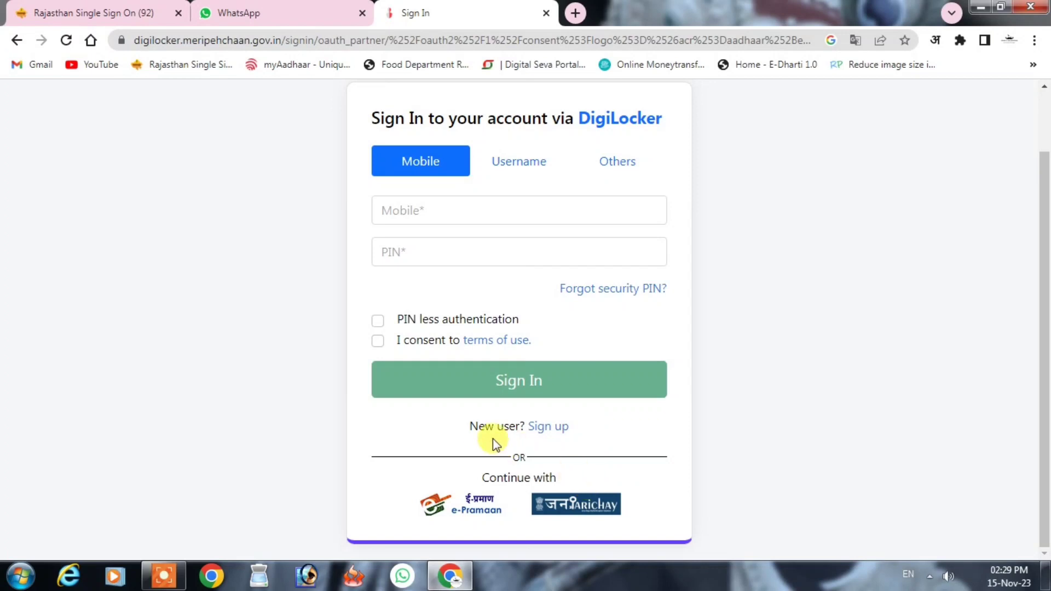
click(544, 430)
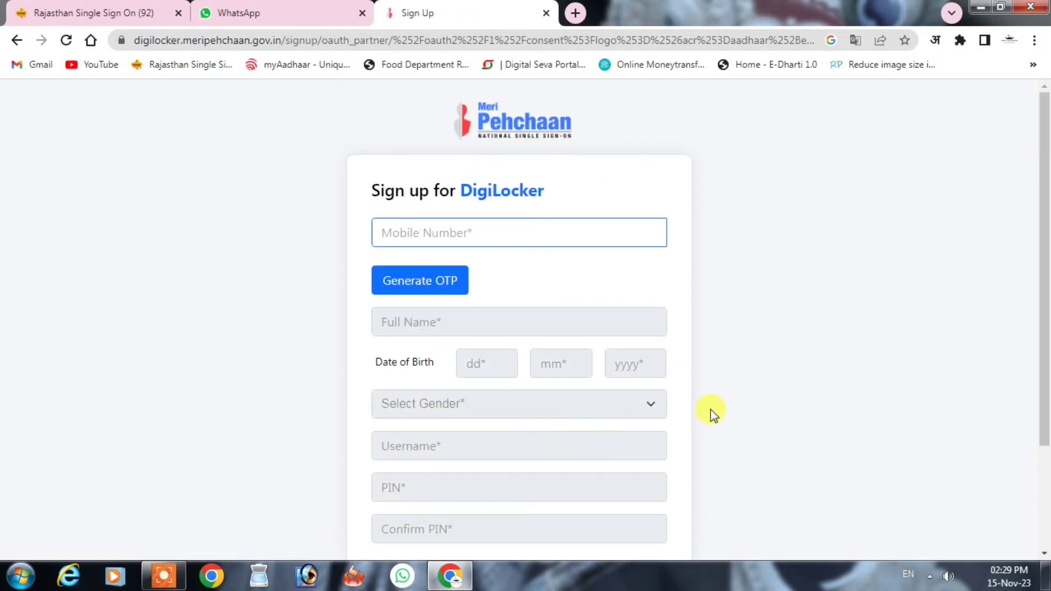
- Paste the mobile number, generate an OTP, and verify it with the received code
key(ctrl+v)
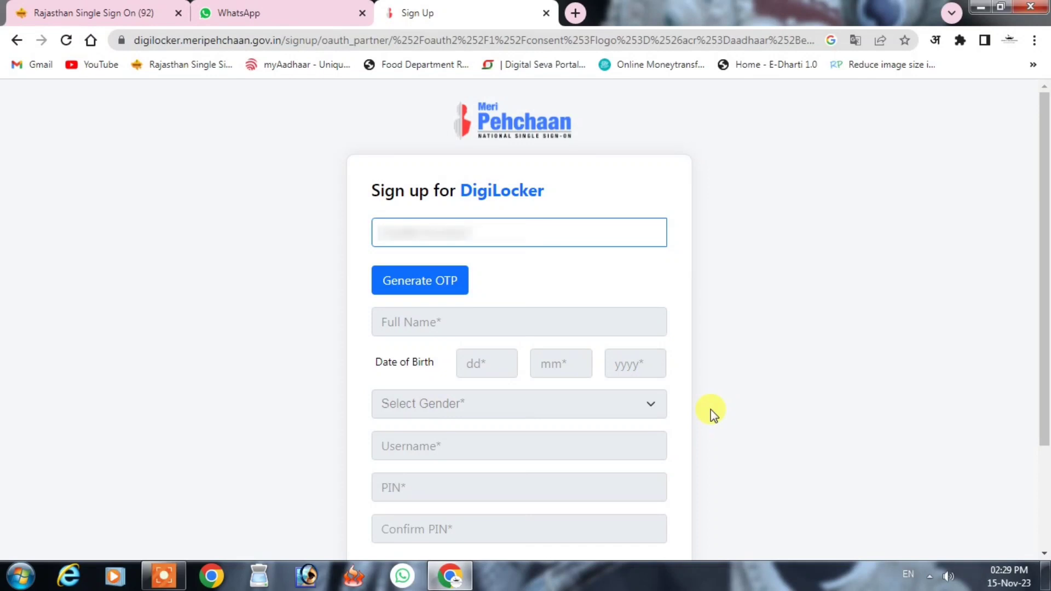
click(409, 280)
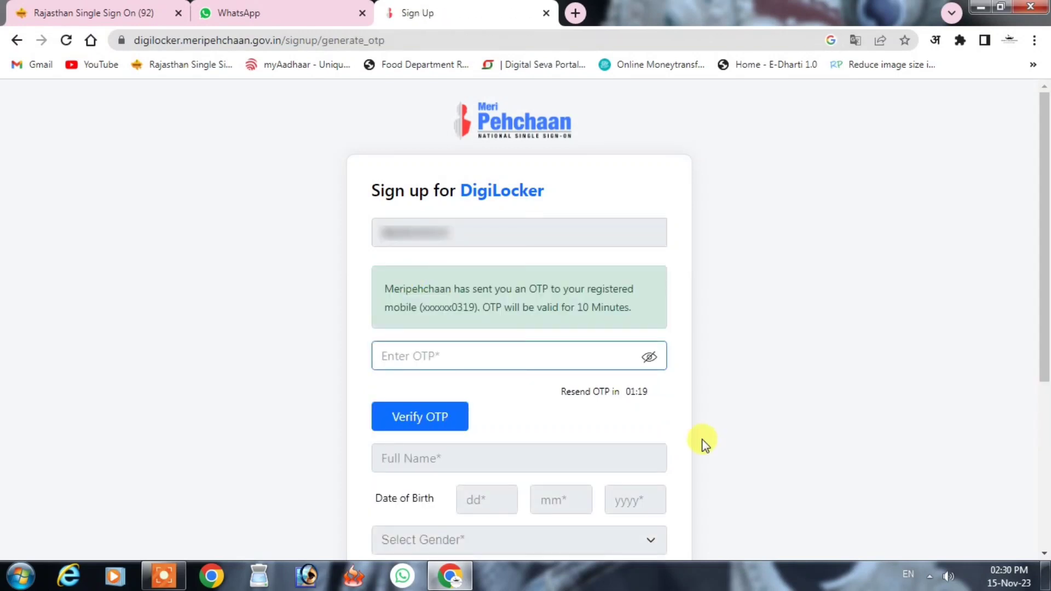
text(1111)
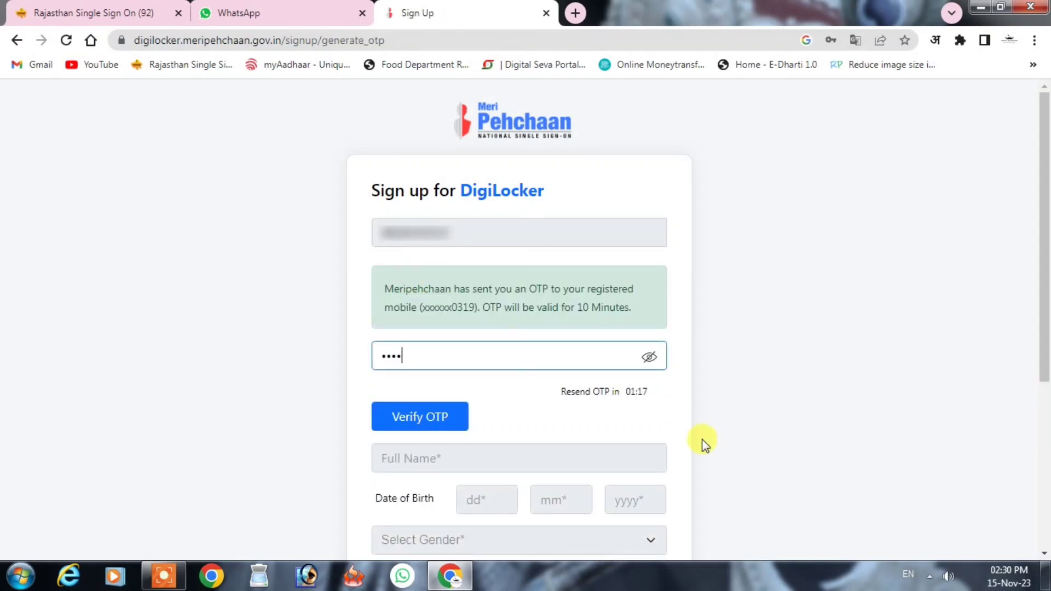
text(1)
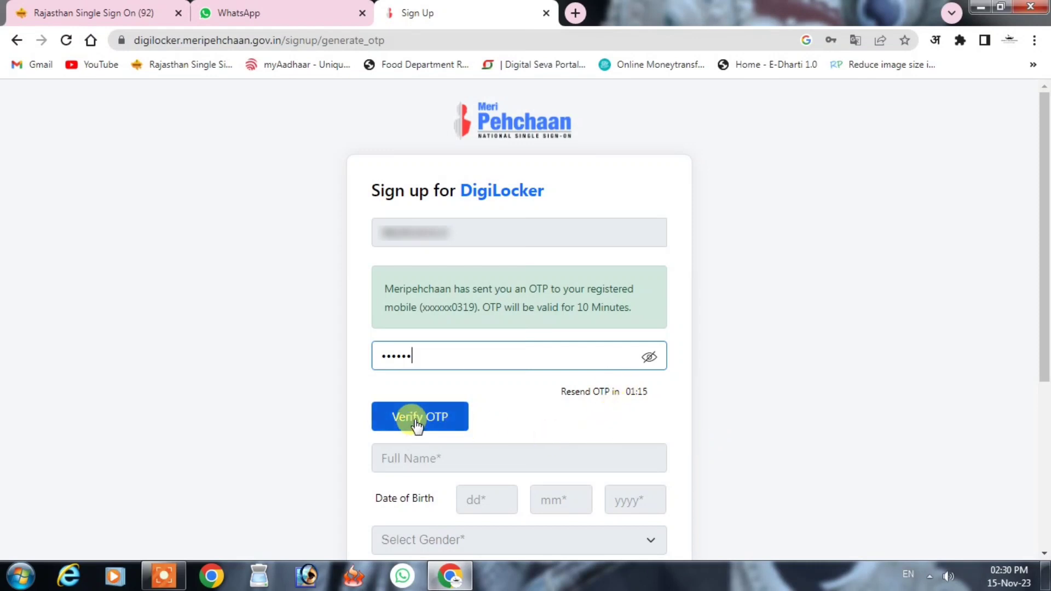
click(420, 423)
click(452, 275)
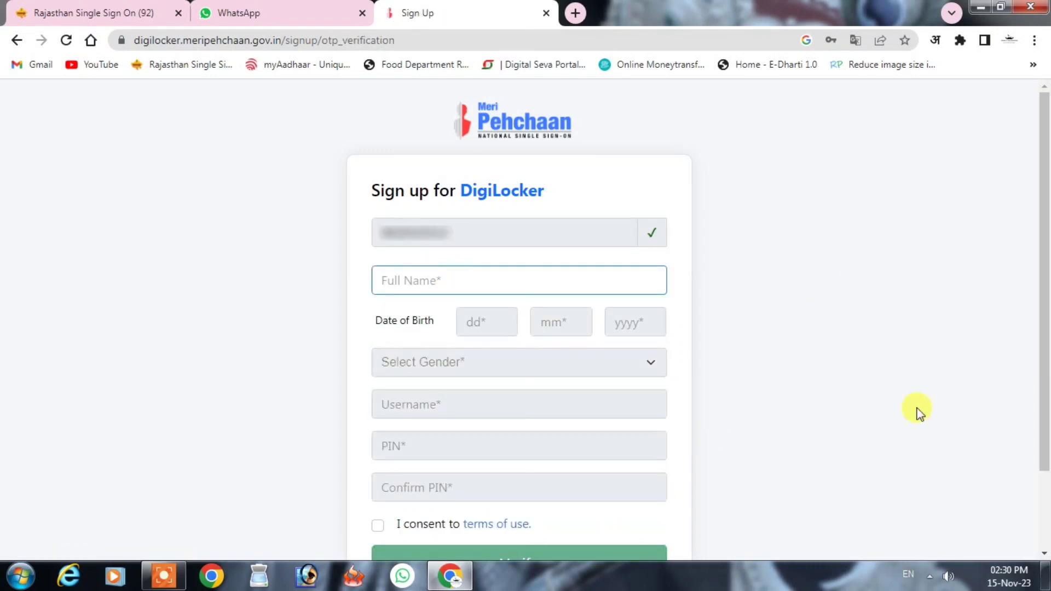
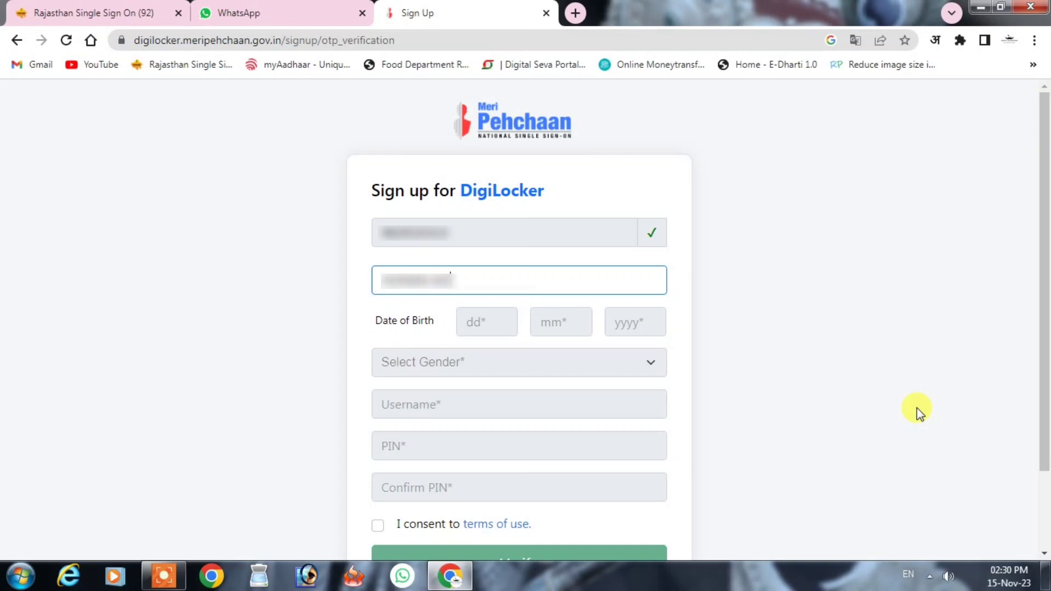
- Enter the full name and date of birth, and set gender to Female
click(861, 296)
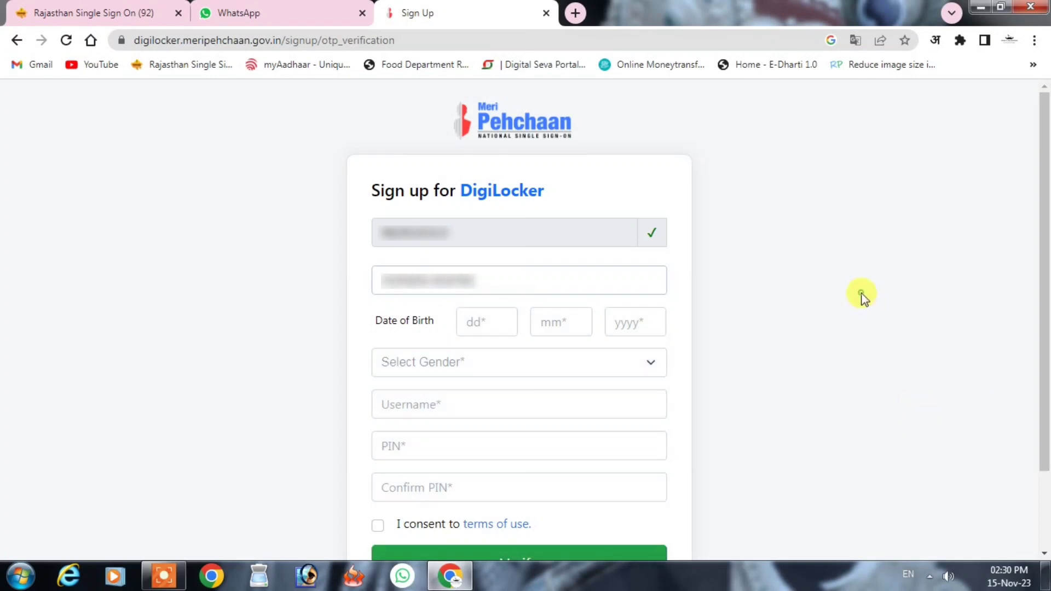
click(481, 322)
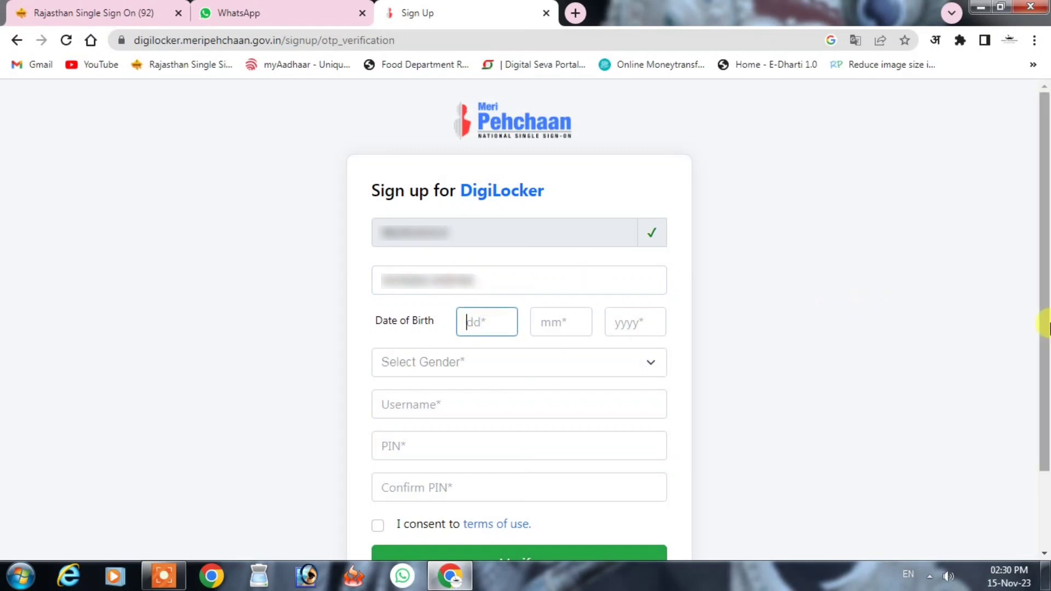
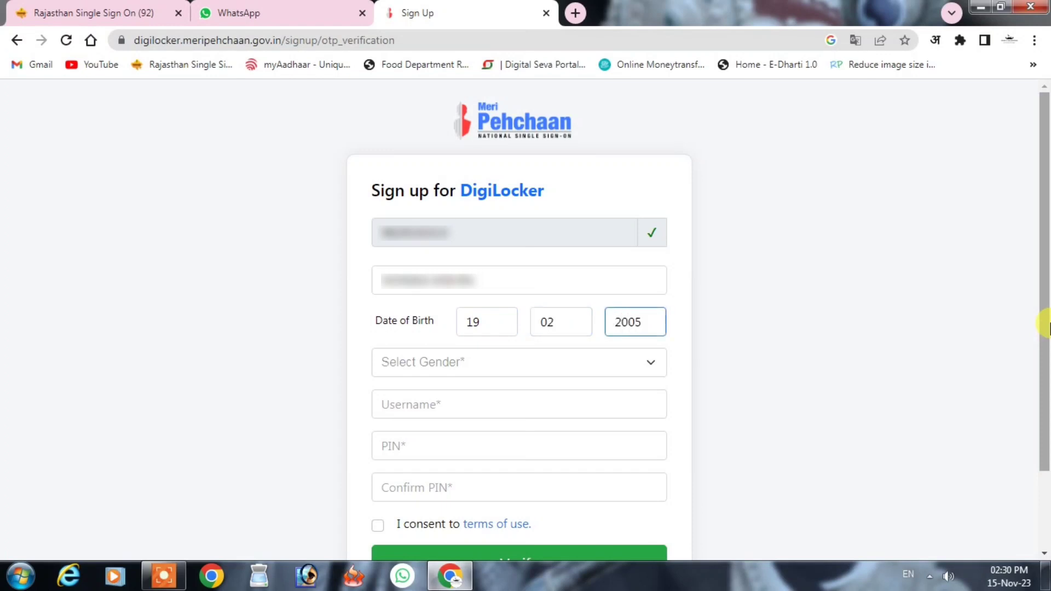
click(521, 353)
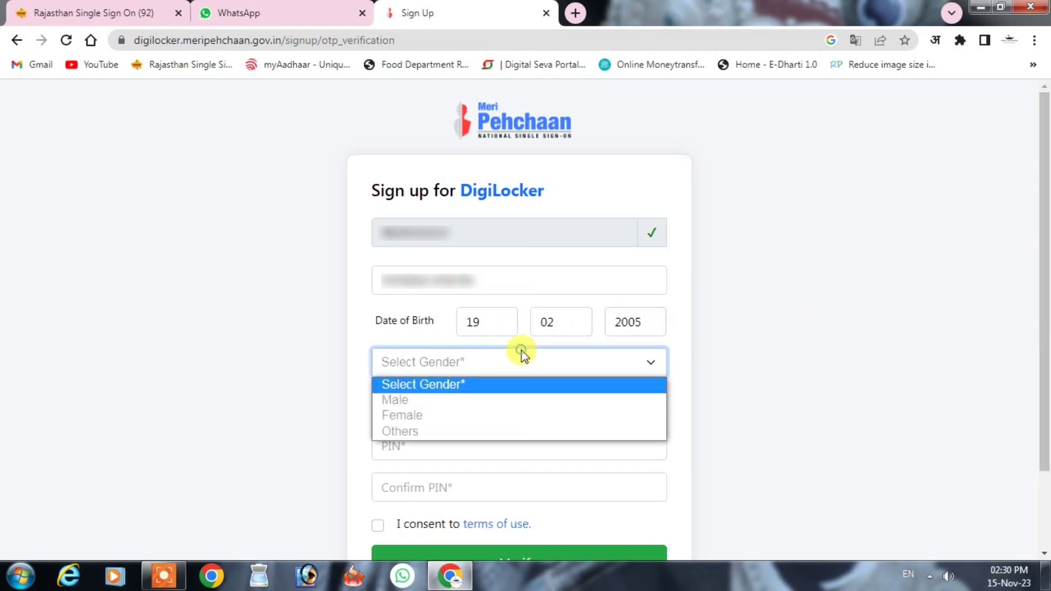
click(467, 413)
- Enter a username and a 6-digit account PIN, then confirm the PIN
click(442, 406)
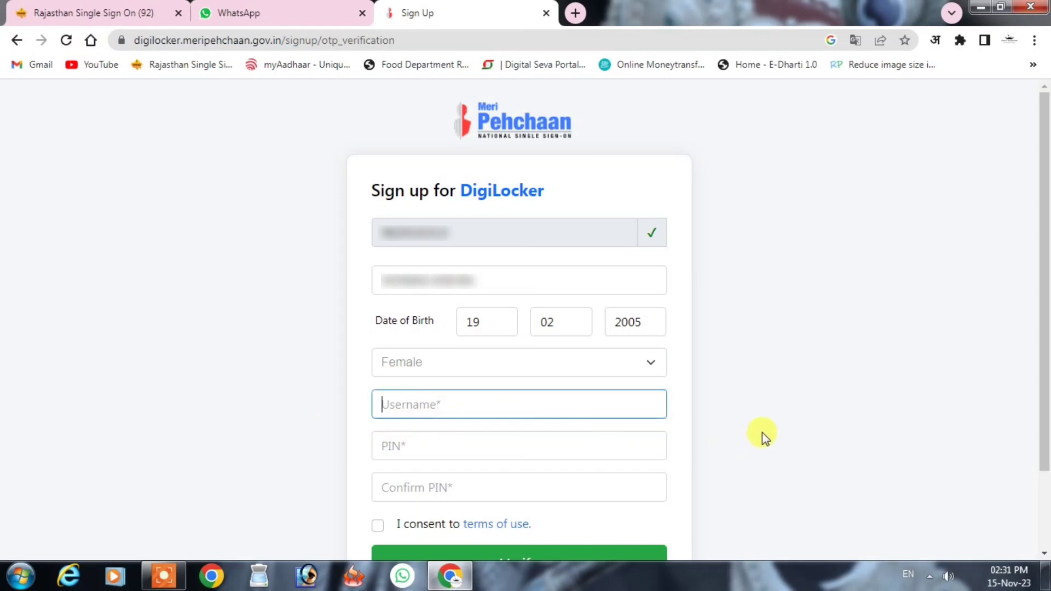
text(abcdef)
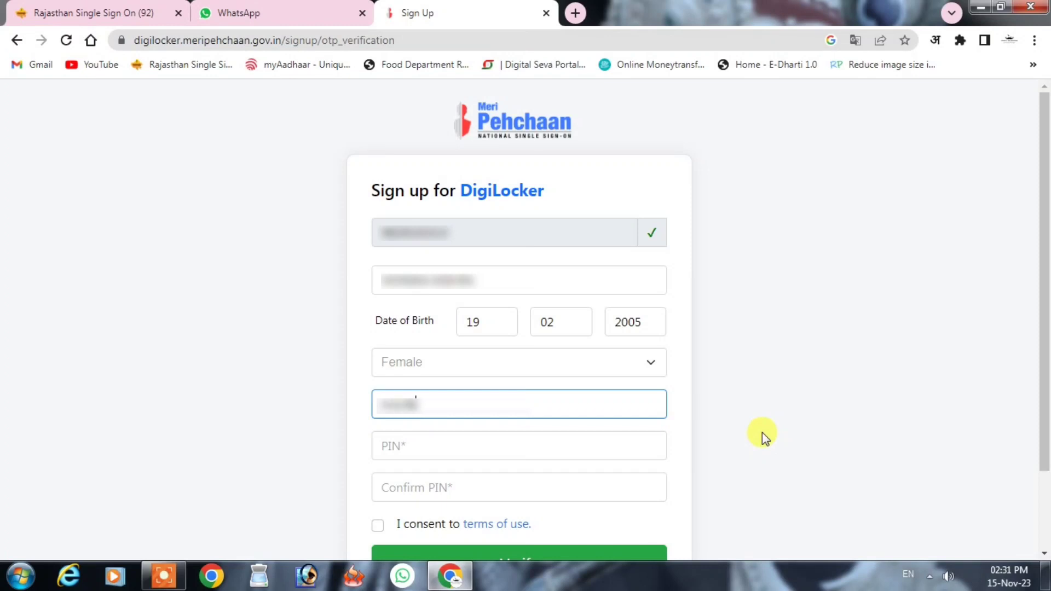
text(ghijklmno)
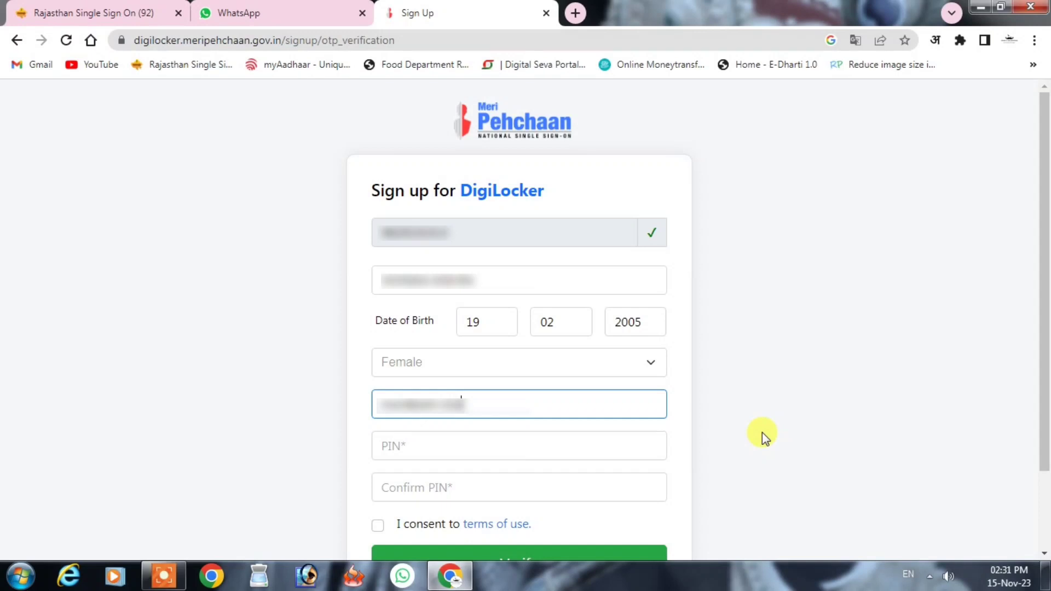
click(492, 447)
text(123456)
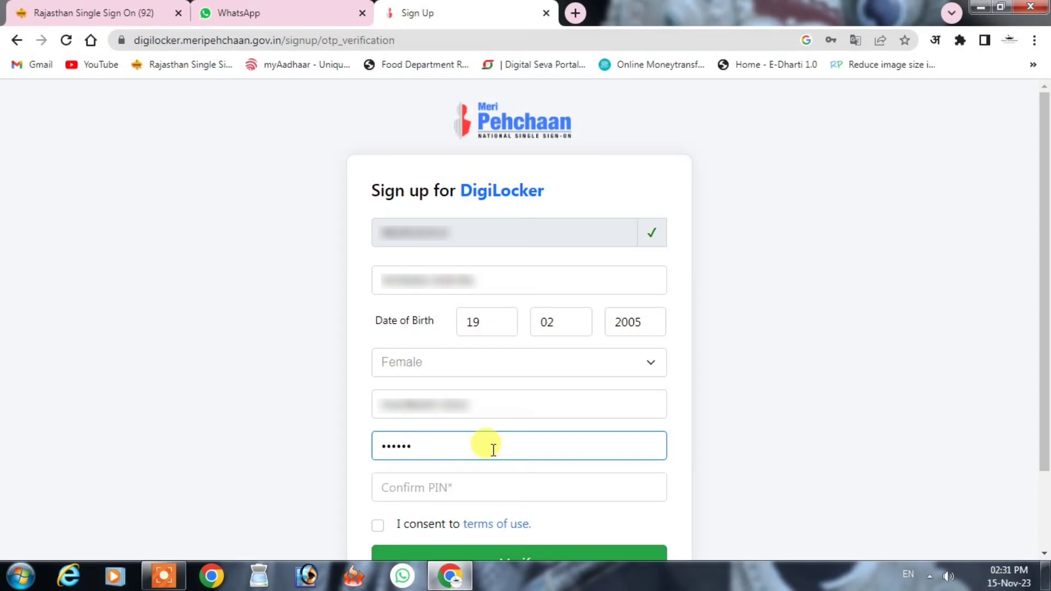
key(Tab)
text(123456)
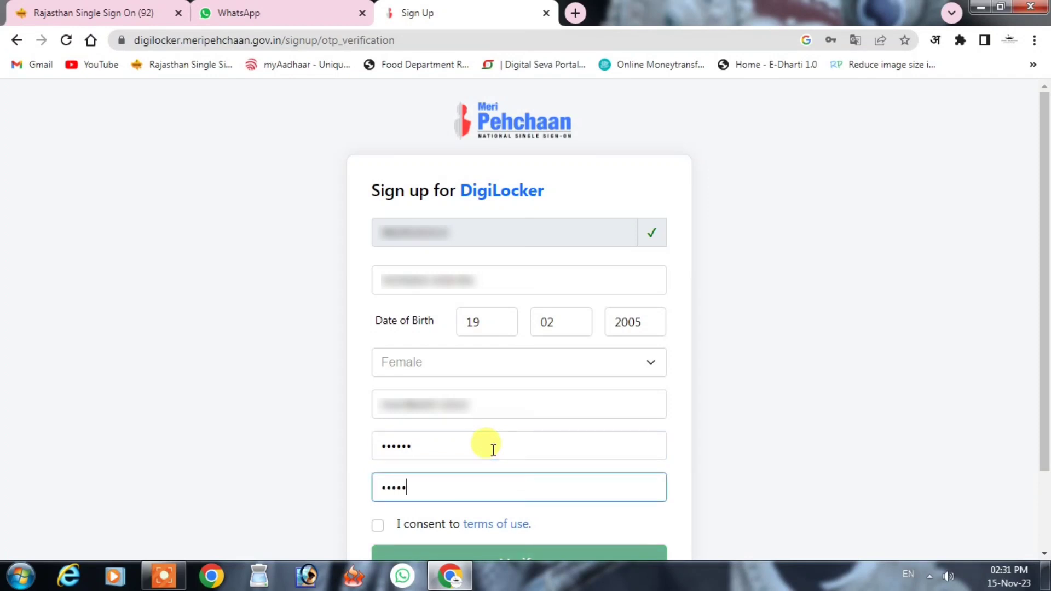
- Accept the DigiLocker terms of use and submit the sign-up form for verification
click(947, 441)
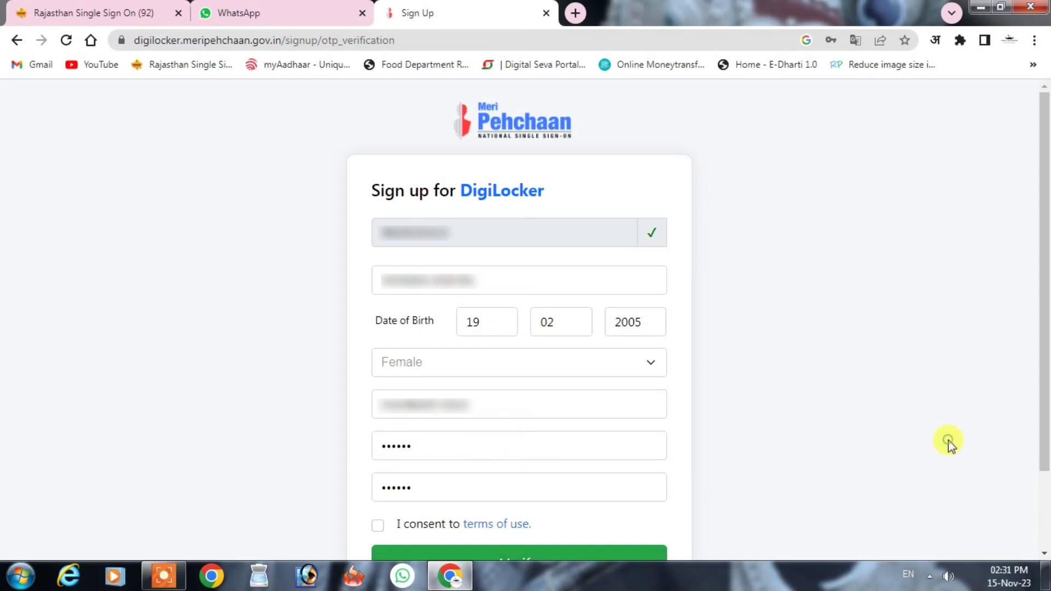
drag(1042, 424, 1045, 506)
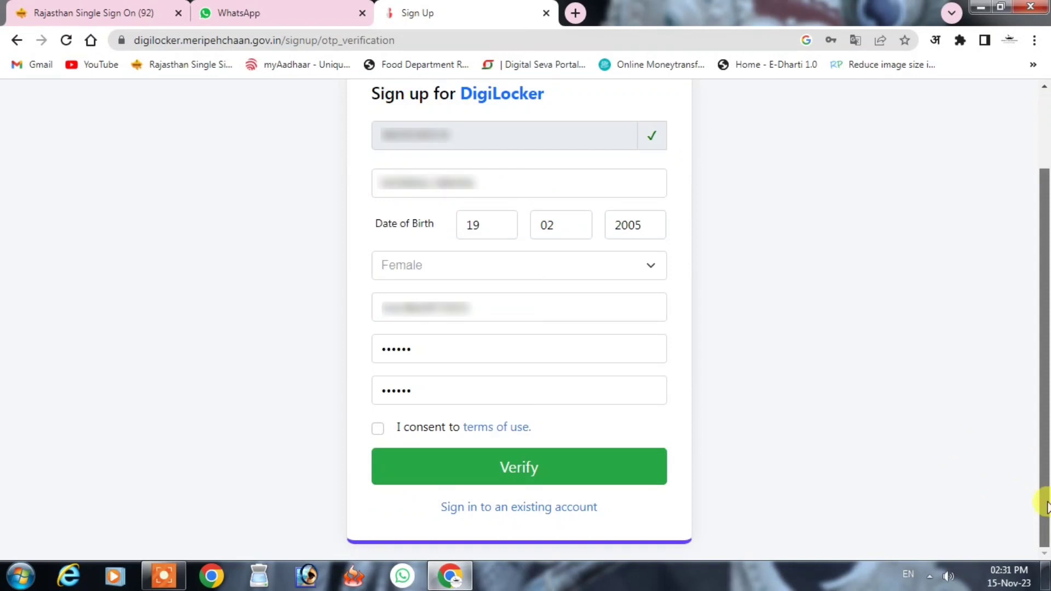
click(376, 432)
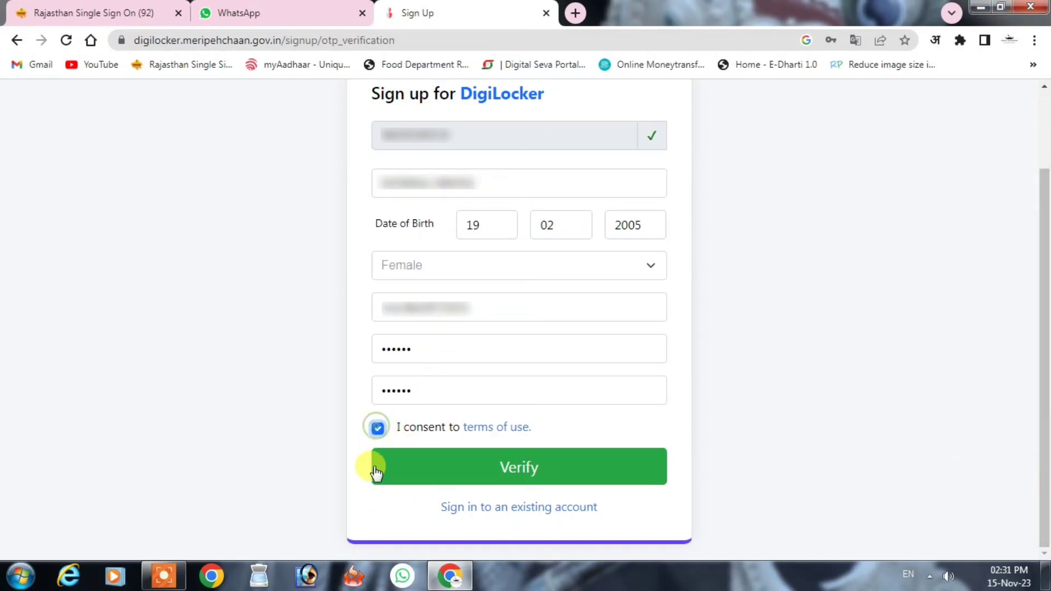
click(539, 474)
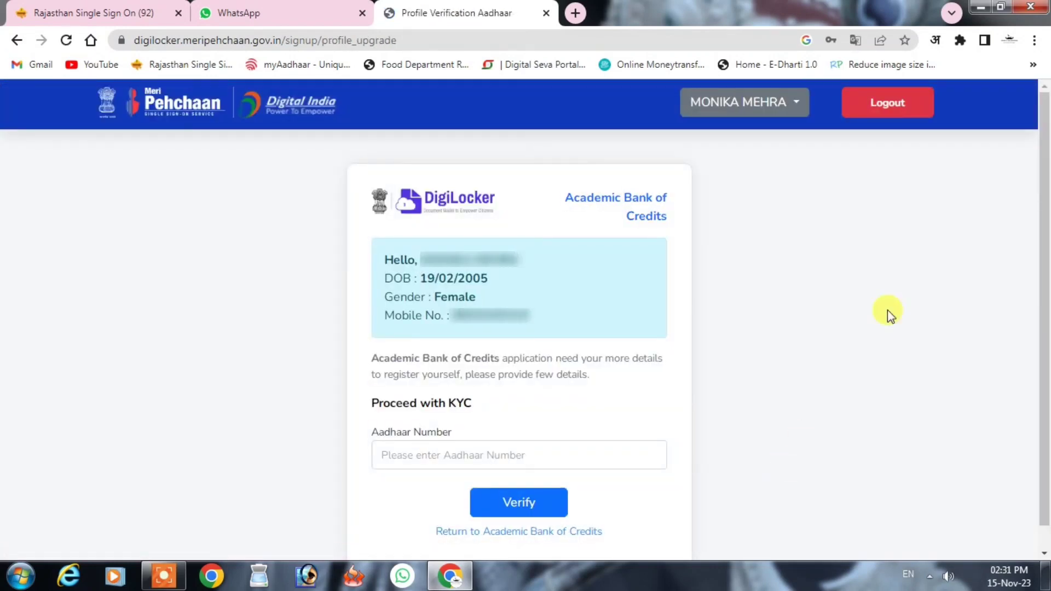
- Verify the 12-digit Aadhaar number, then submit the Aadhaar OTP received on the mobile
click(621, 453)
text(123456789012)
click(530, 499)
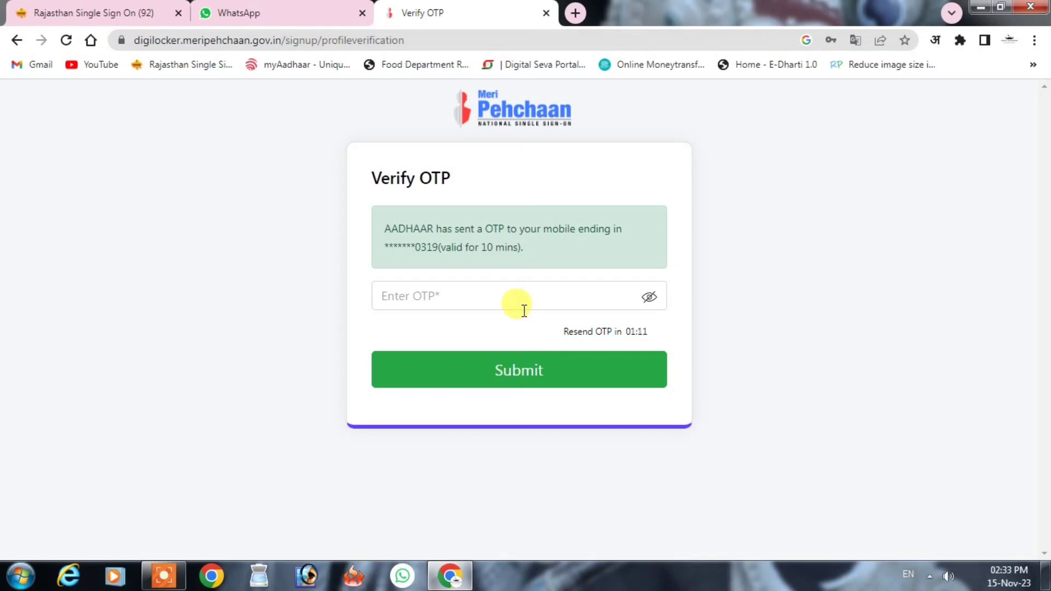
click(520, 303)
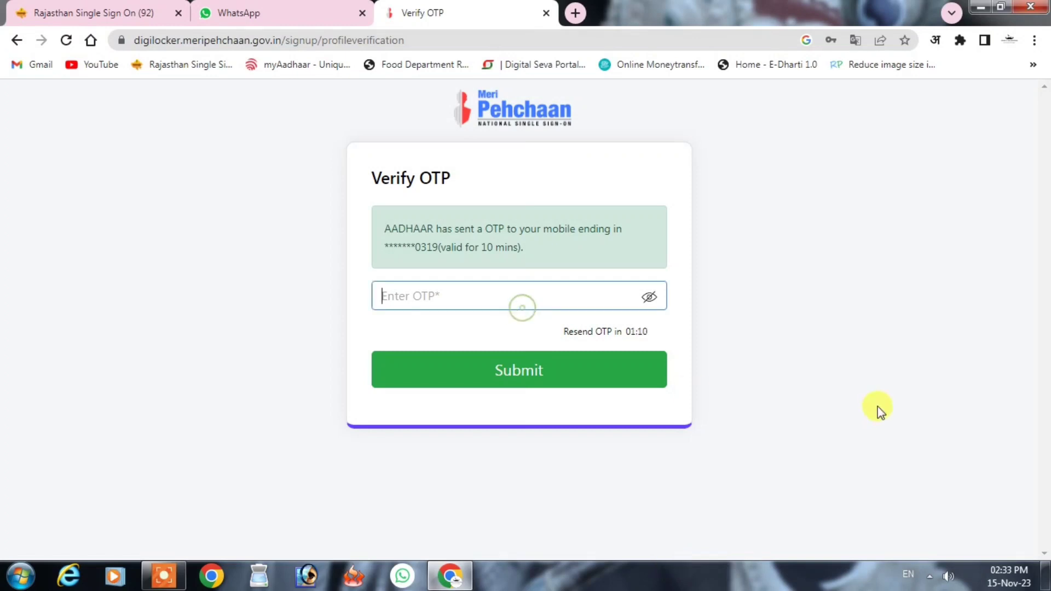
text(••••••)
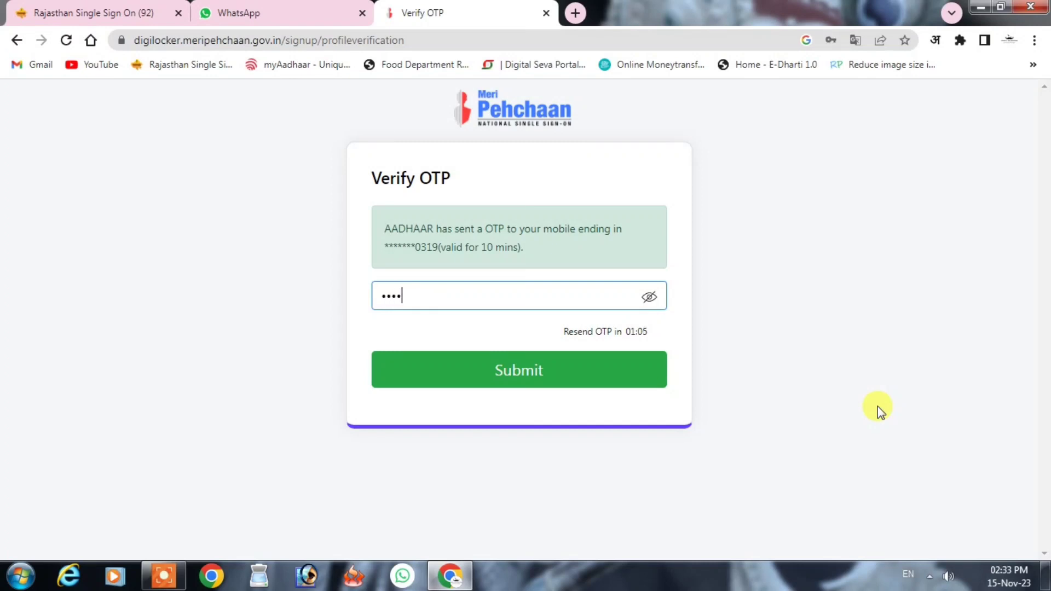
click(546, 369)
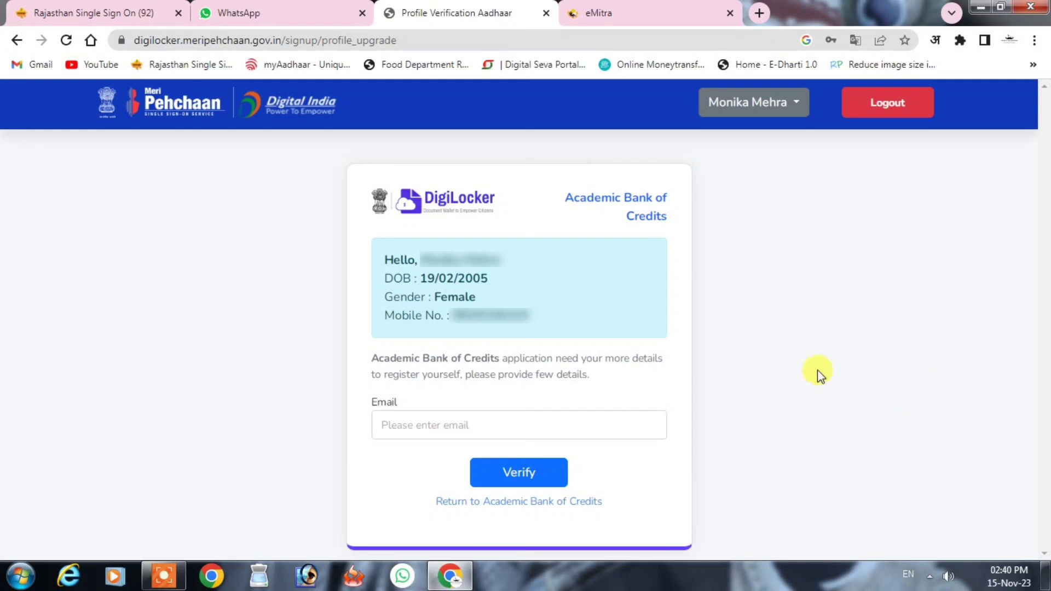
- Paste the email address, send it for verification, and submit the emailed OTP
click(503, 428)
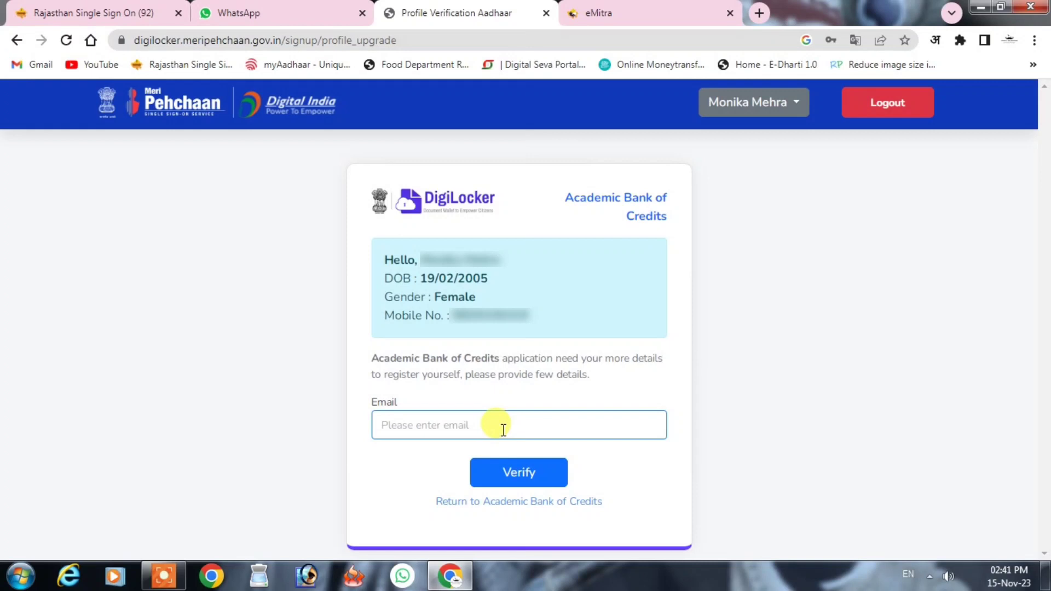
key(ctrl+v)
click(523, 475)
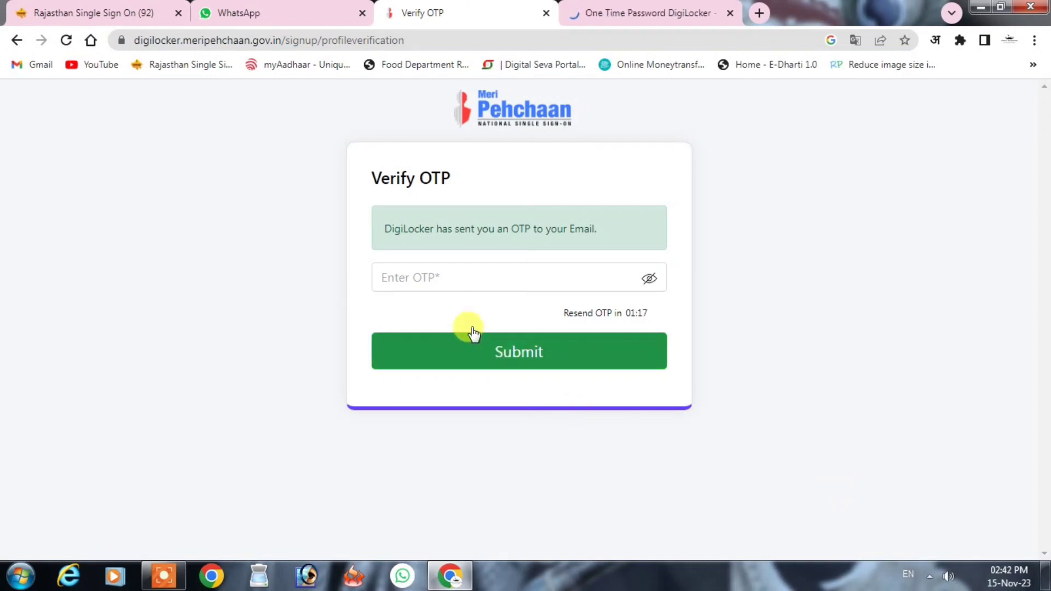
click(446, 277)
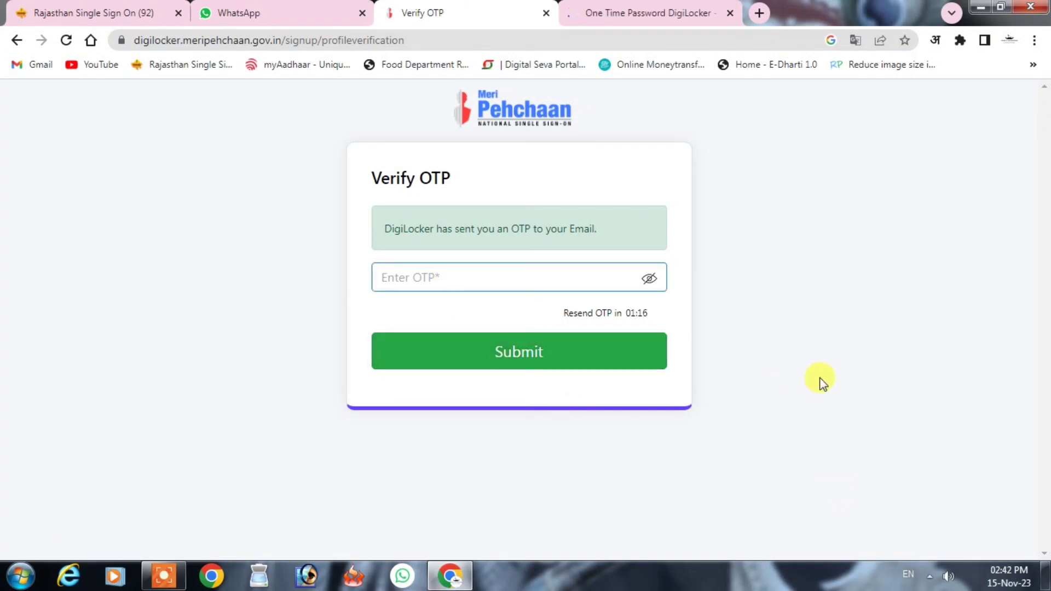
text(••••••)
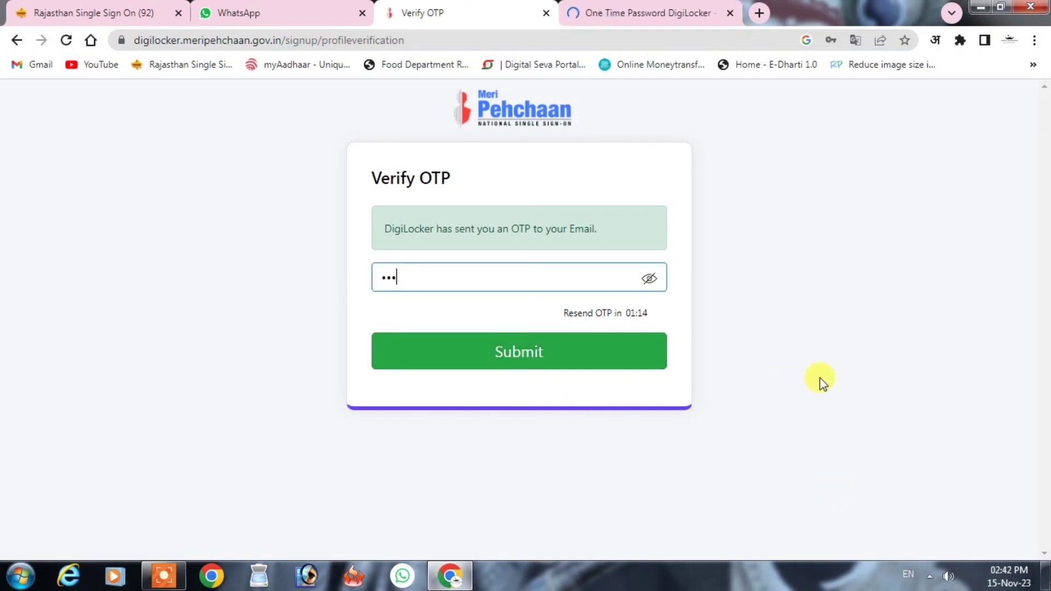
click(498, 352)
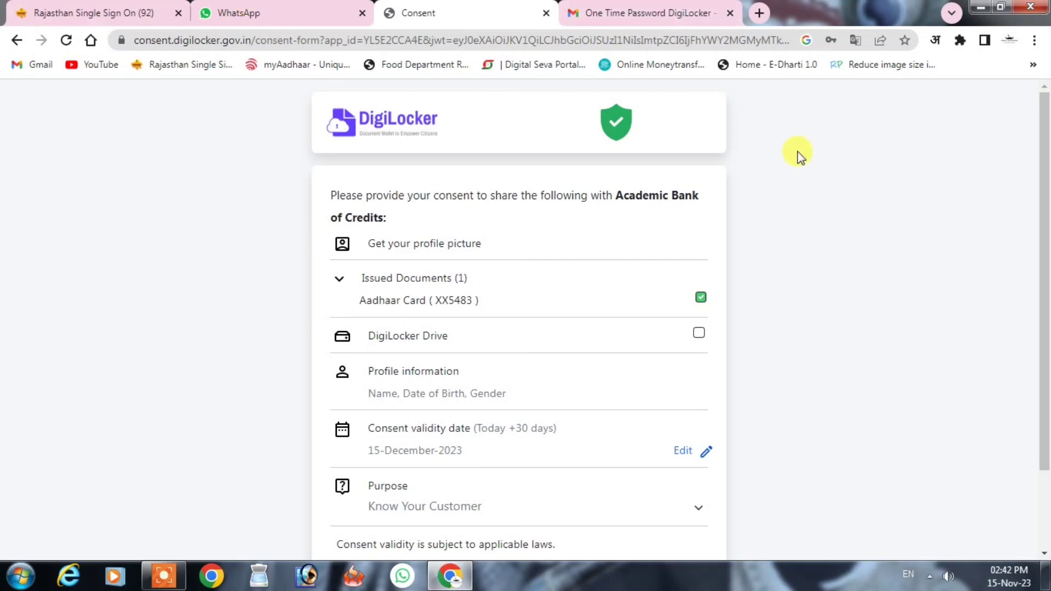
- Allow Academic Bank of Credits to access the Aadhaar Card and profile details
scroll(699, 274, down, 3)
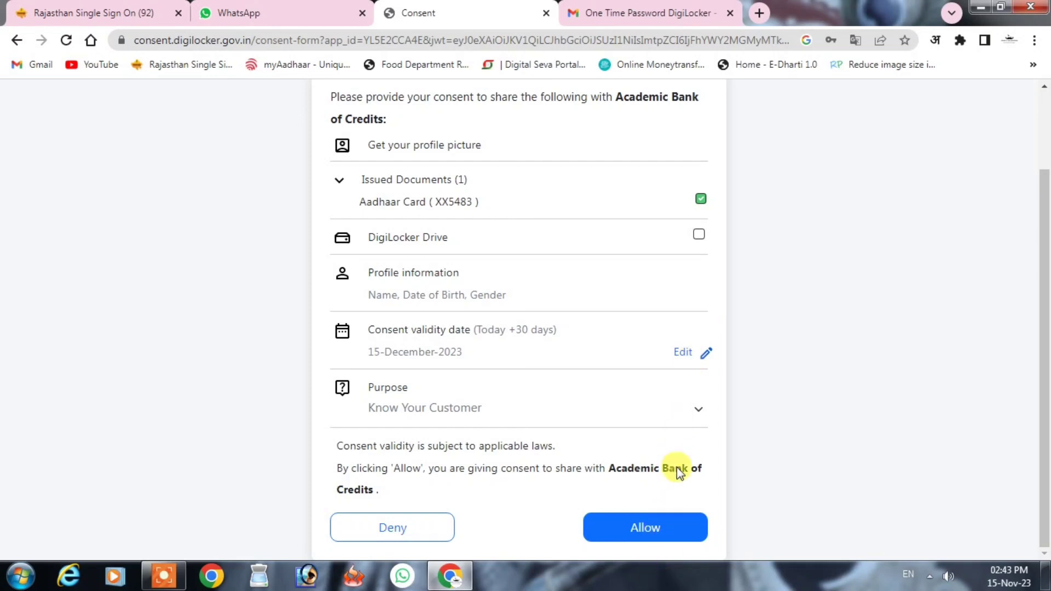
click(666, 530)
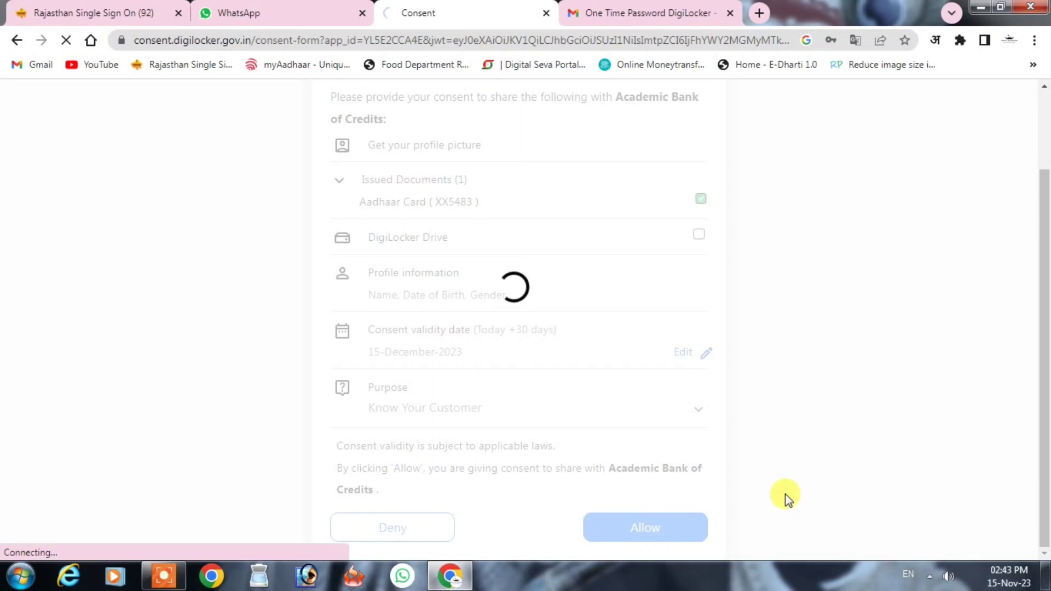
- Select University Of Kota, Kota as the institution
scroll(657, 383, down, 1)
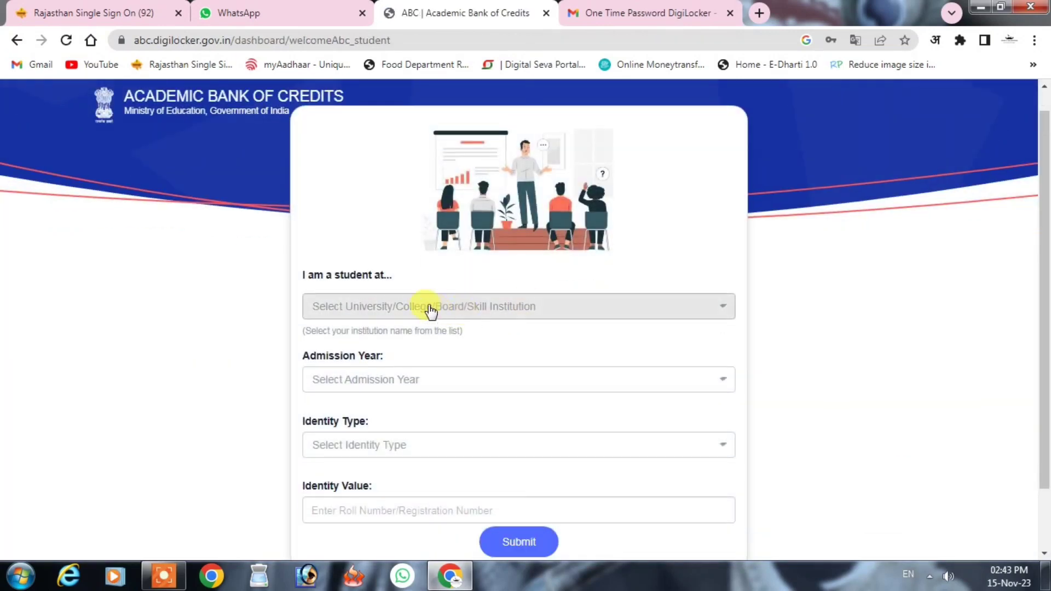
click(427, 309)
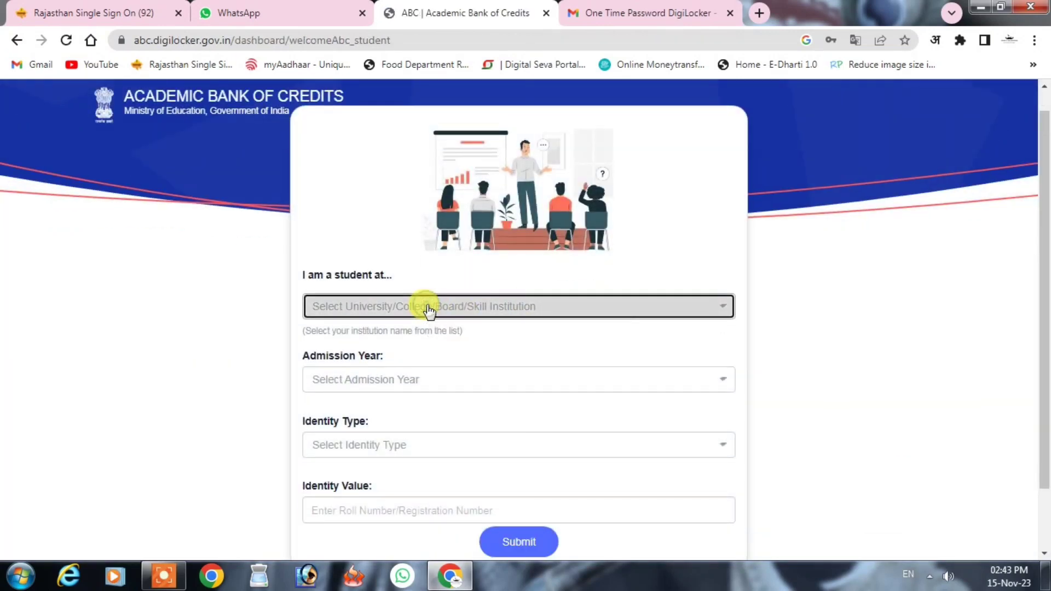
click(328, 315)
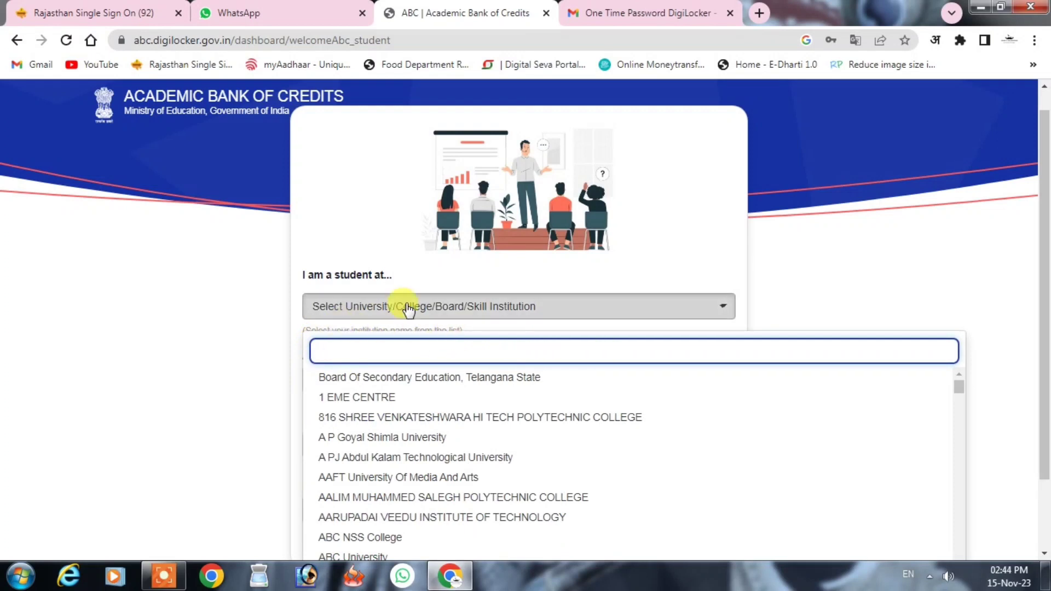
text(univer)
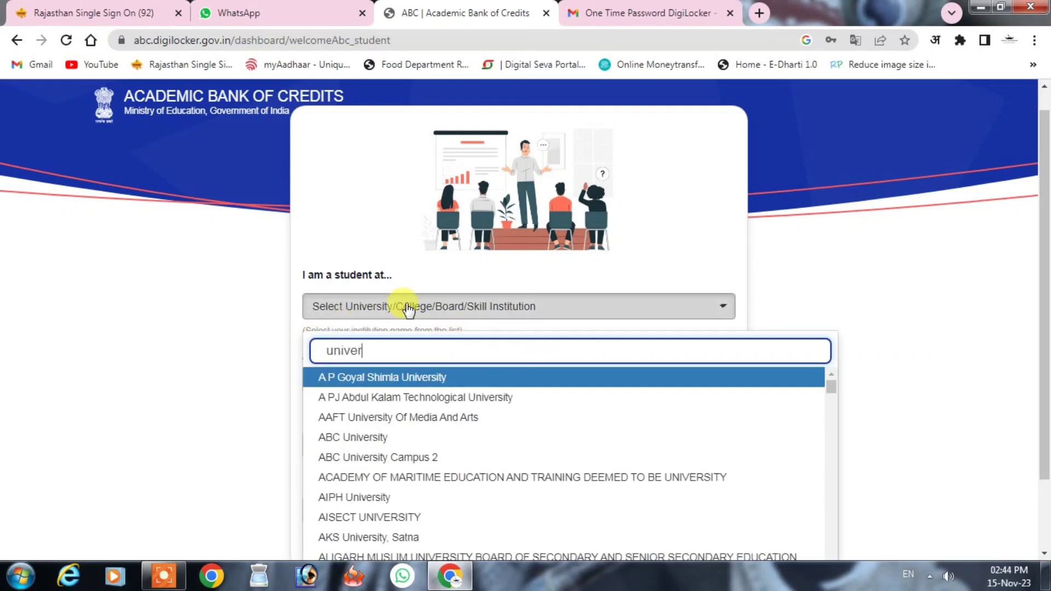
text(sity of ko)
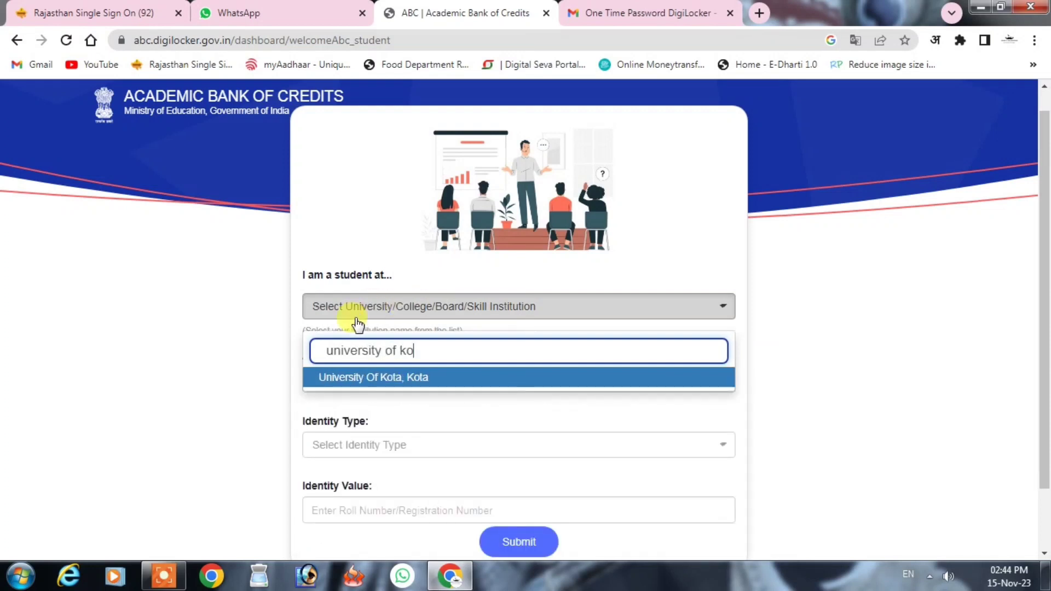
click(377, 383)
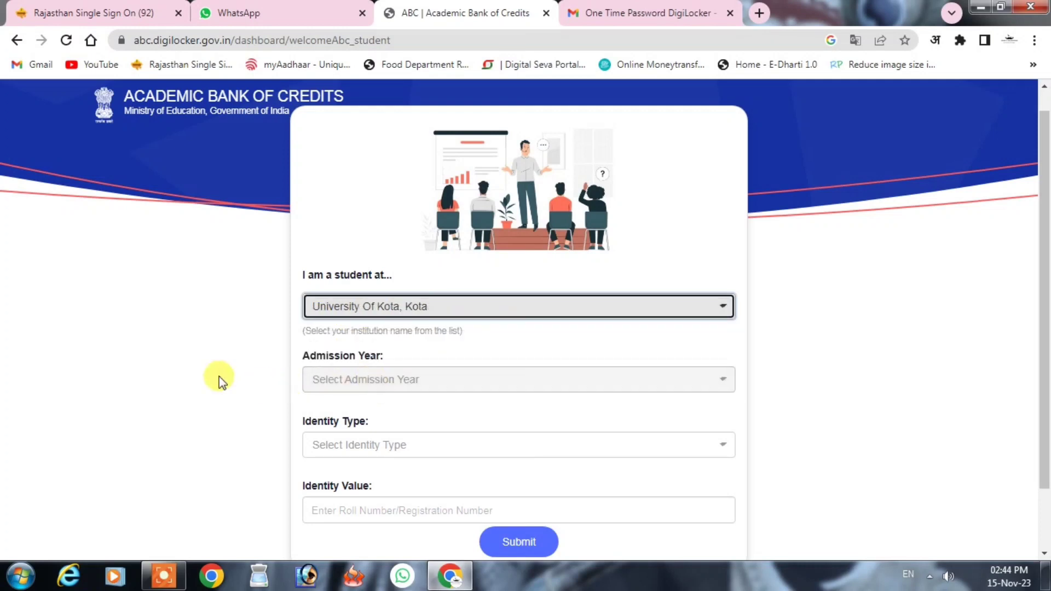
- Set admission year 2023 and identity type New Admission, then submit the details
click(377, 379)
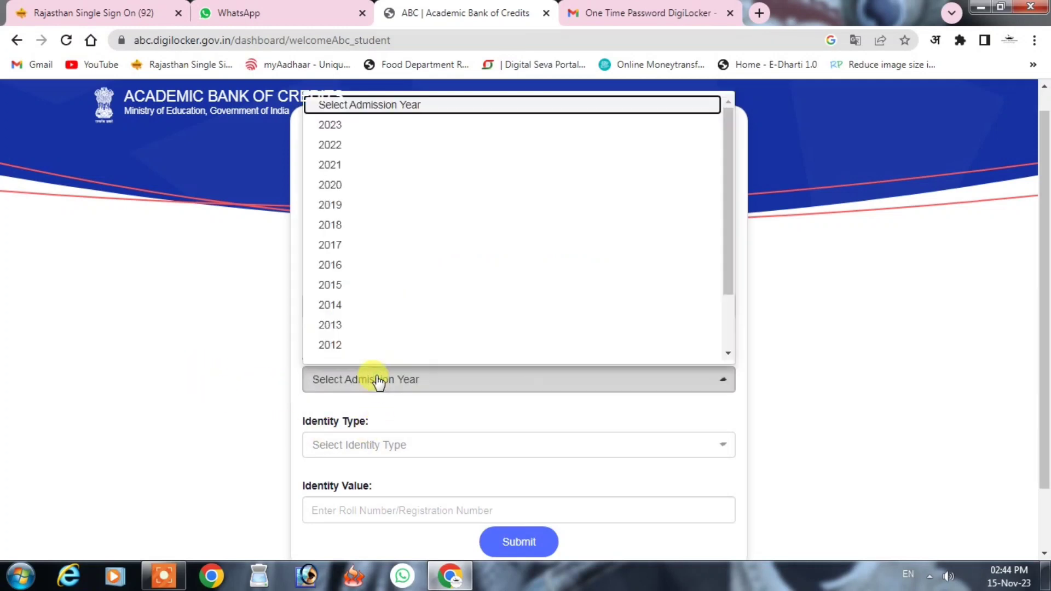
key(Down)
key(Down)
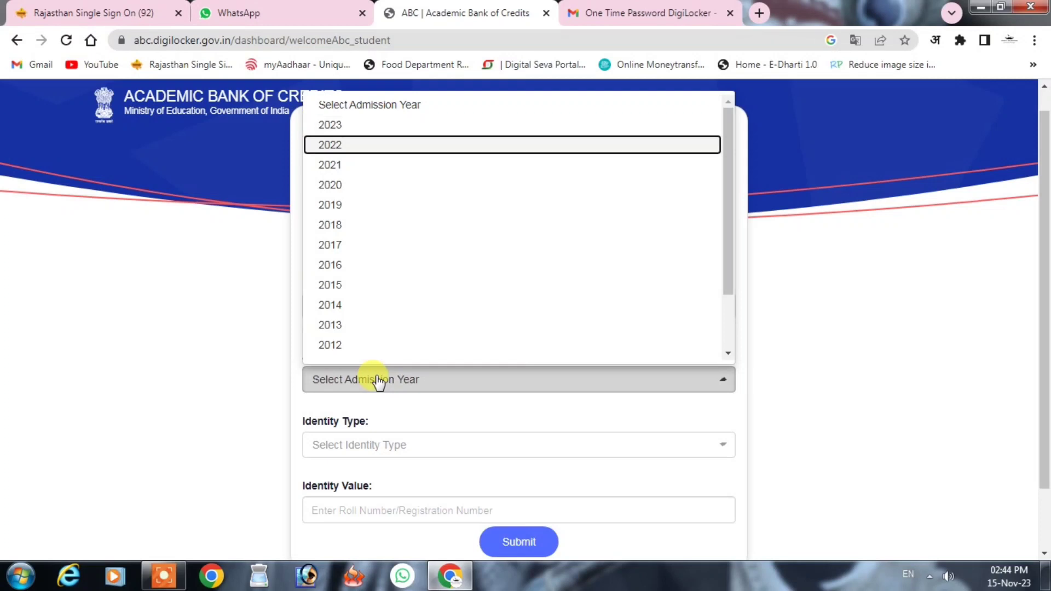
click(333, 126)
click(234, 391)
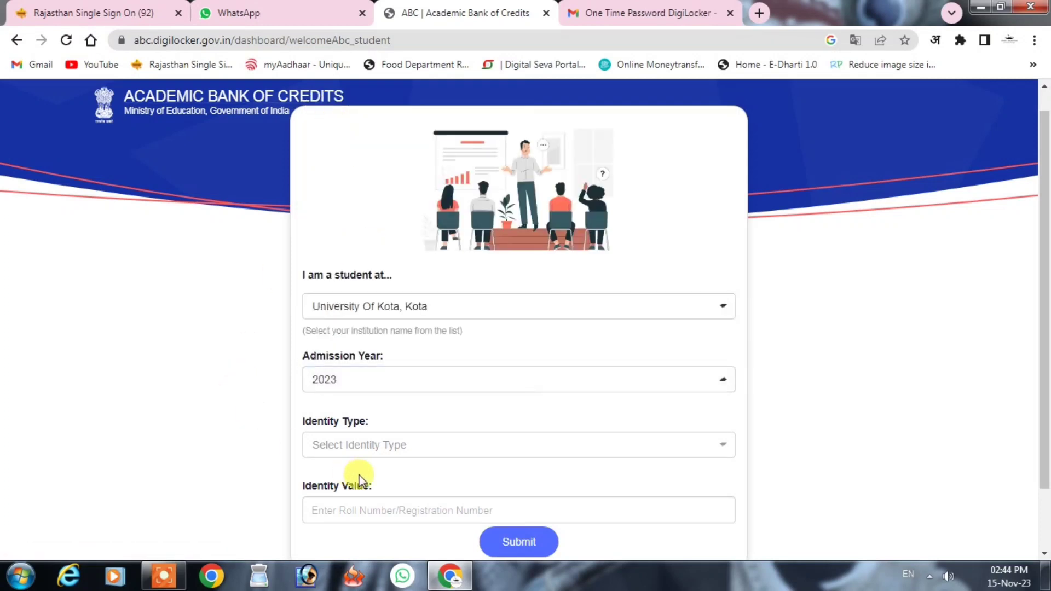
click(450, 429)
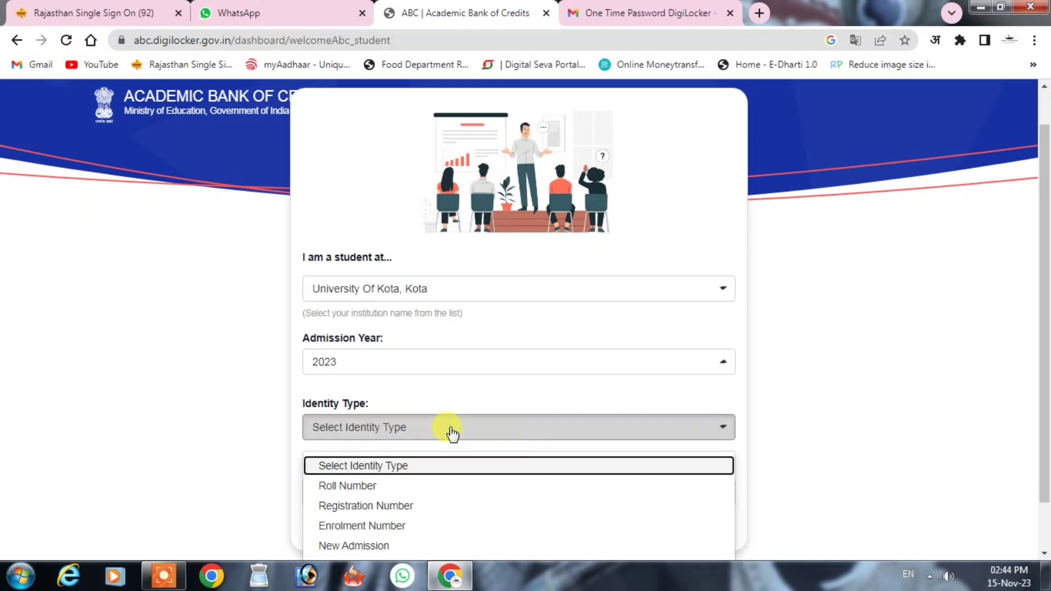
click(366, 546)
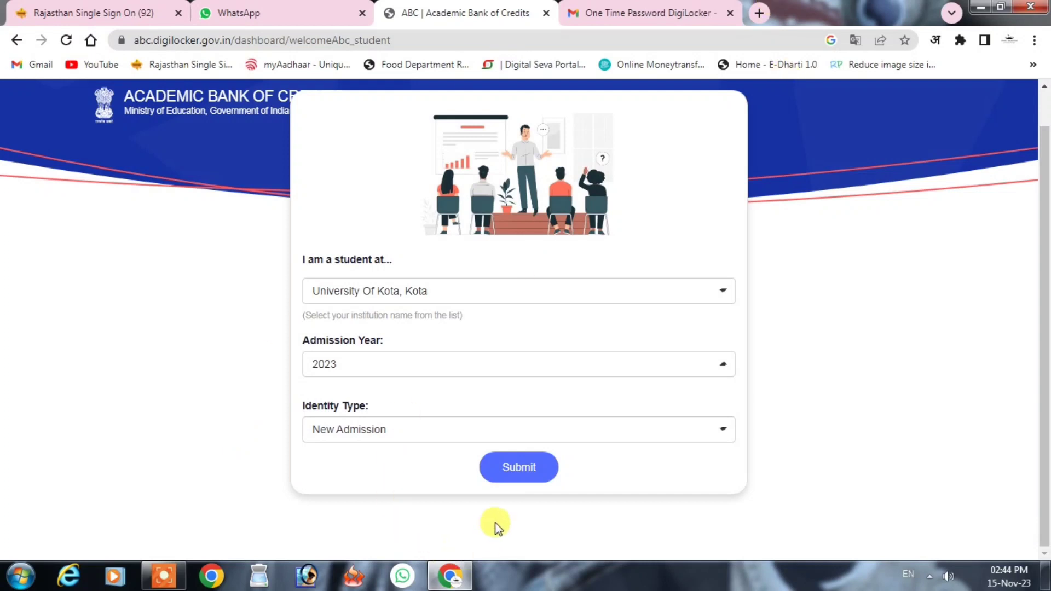
click(509, 467)
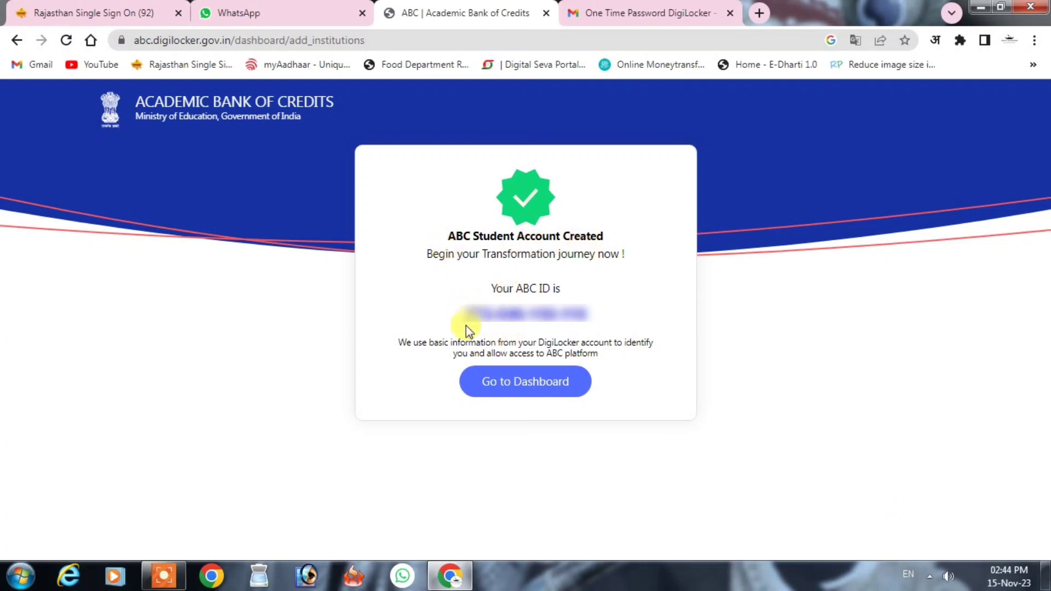
- Copy the new ABC ID to the clipboard and go to the student dashboard
drag(467, 322, 585, 325)
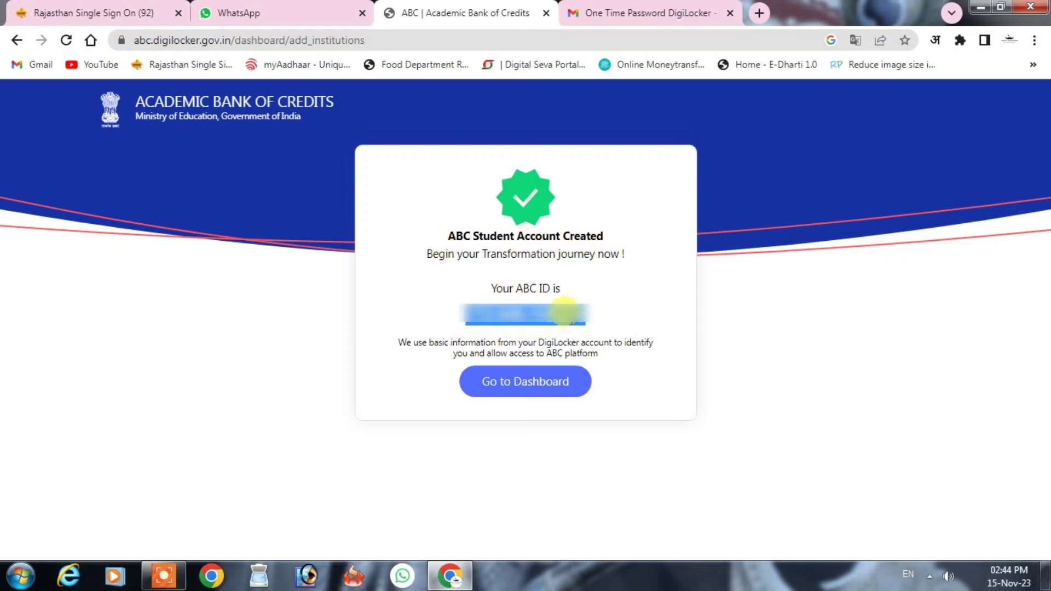
right_click(589, 324)
click(598, 333)
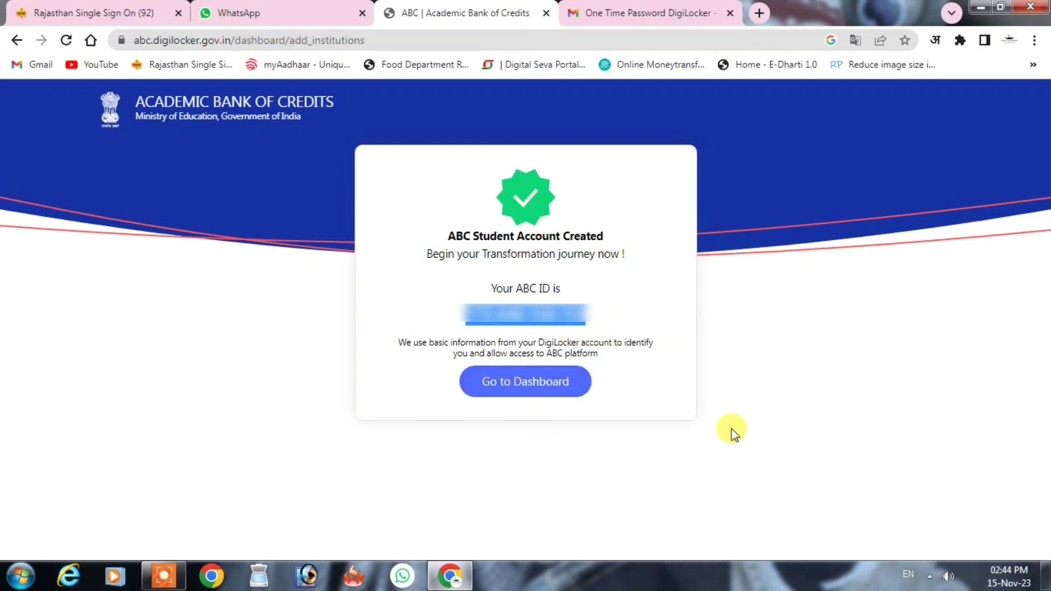
click(732, 409)
click(514, 381)
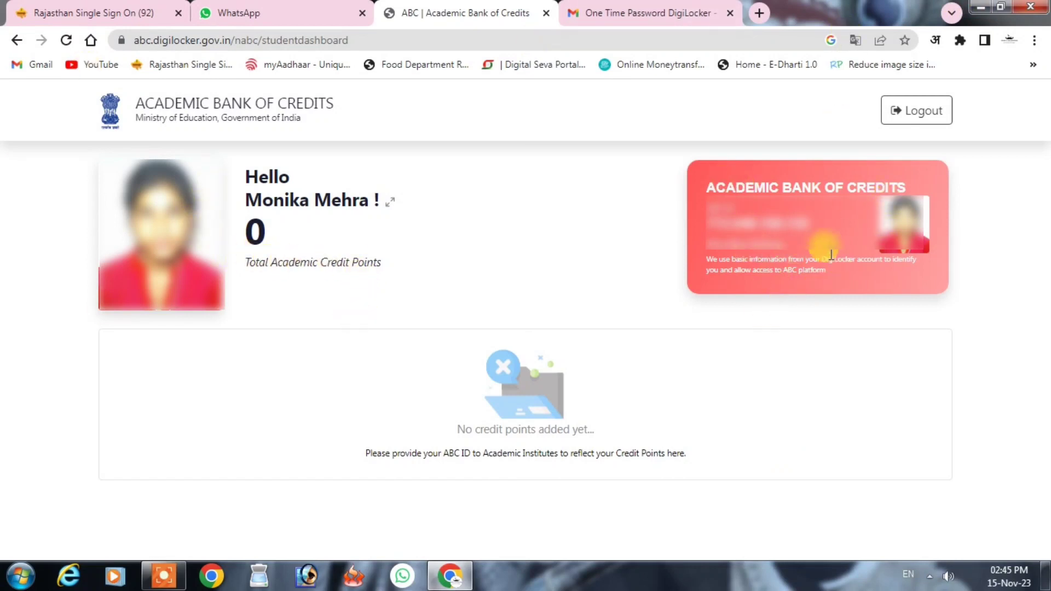
- View the My Profile details, then go back to the student dashboard
click(392, 204)
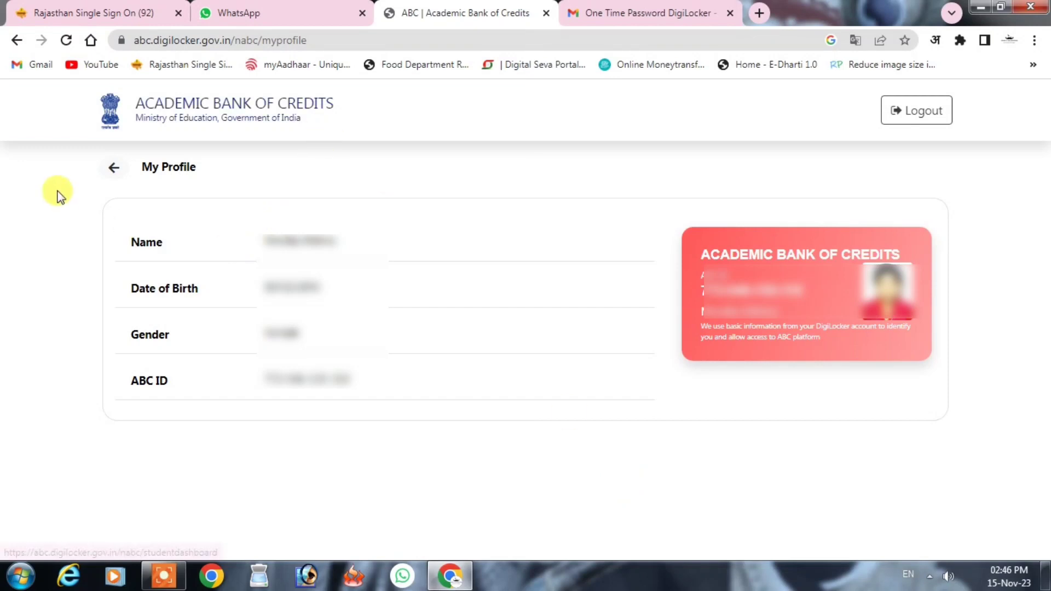
click(109, 167)
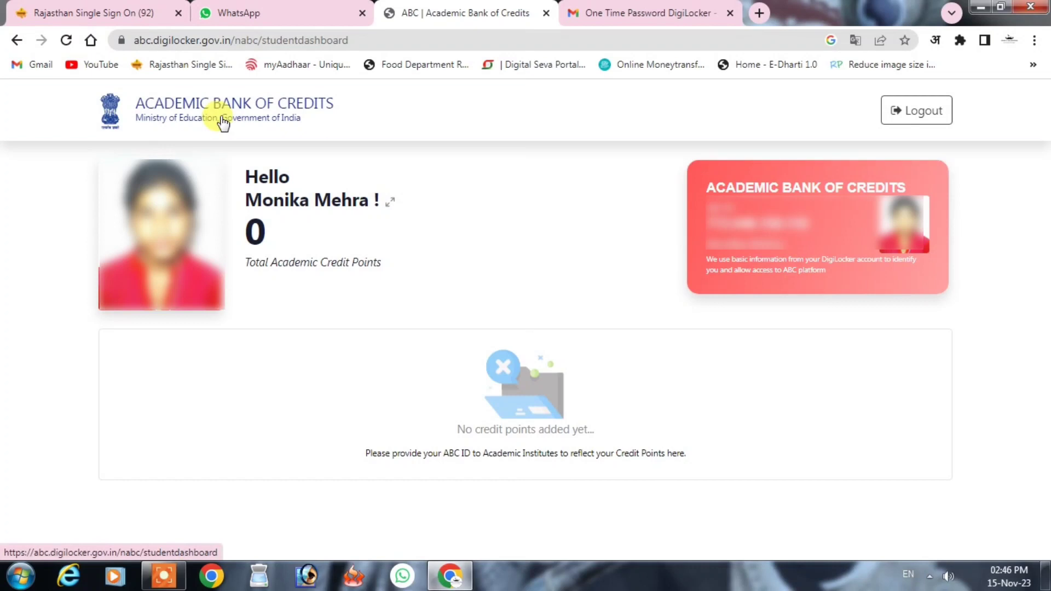
- Remove 'abc.' from the address to load the main DigiLocker site
click(155, 40)
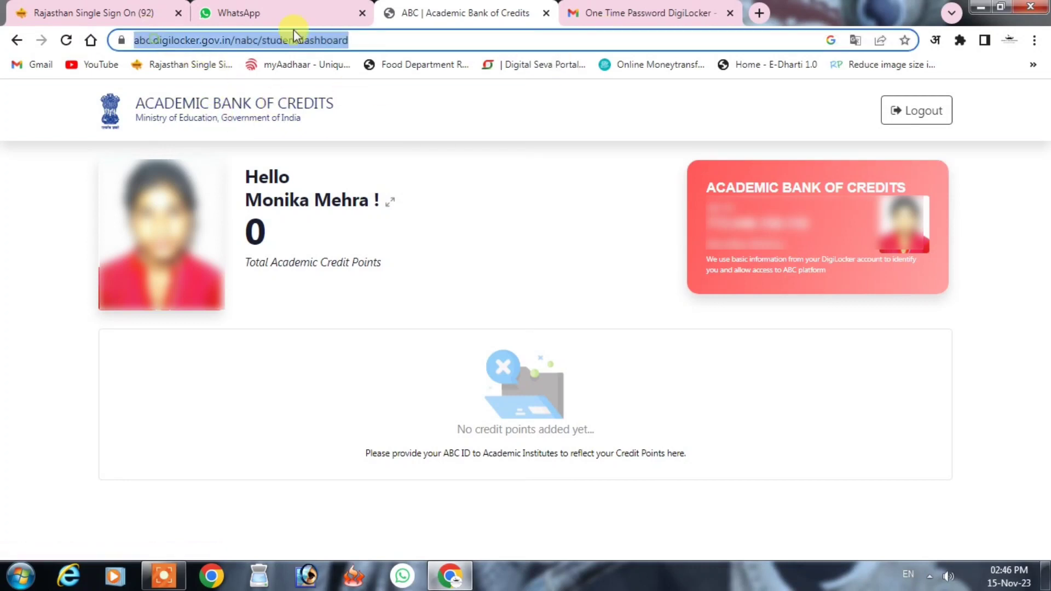
click(158, 41)
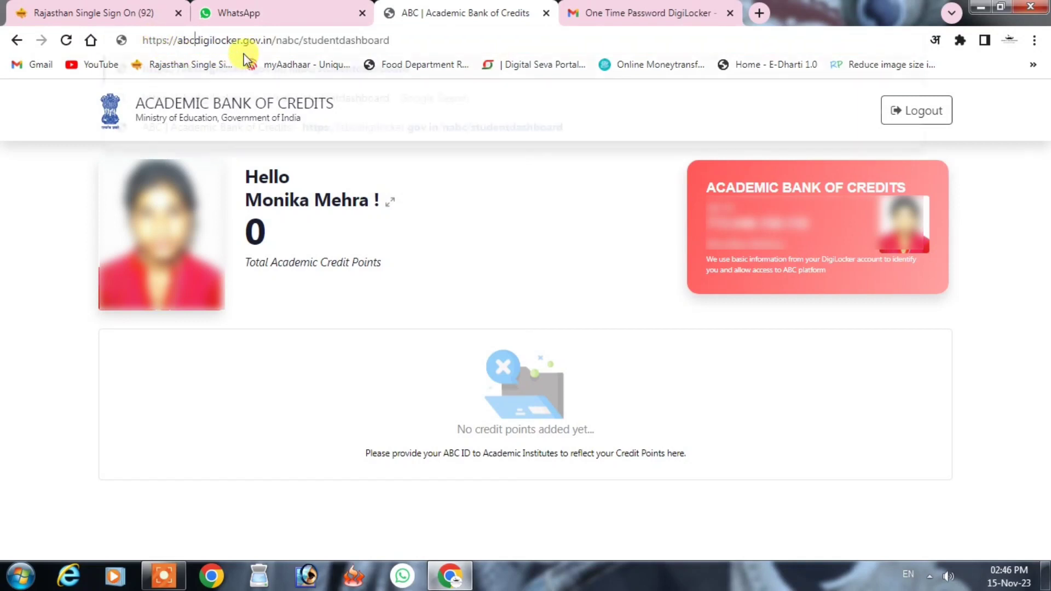
key(BackSpace)
key(BackSpace)
key(BackSpace)
key(BackSpace)
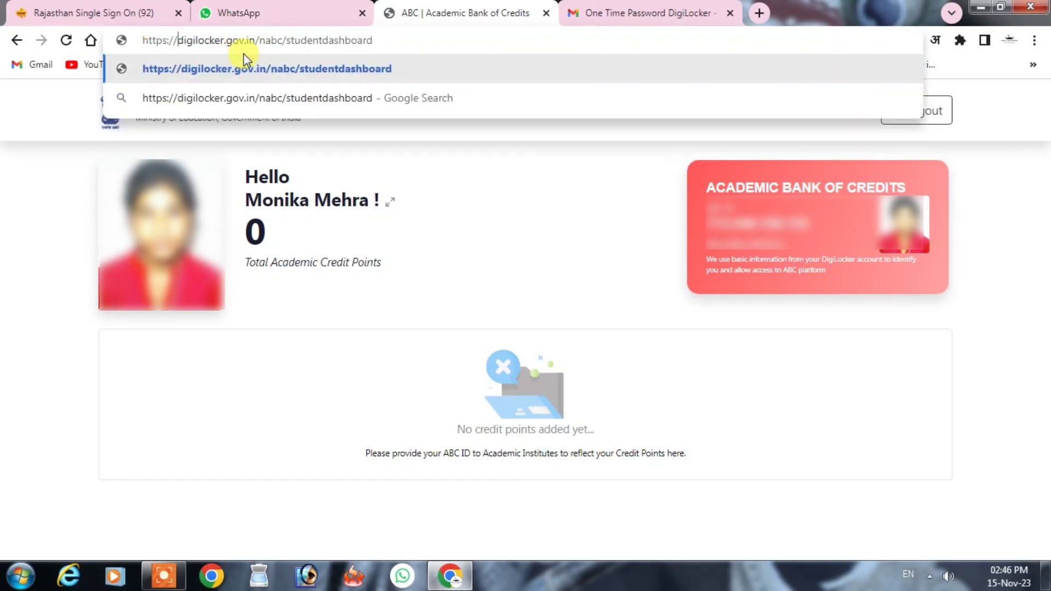
key(Return)
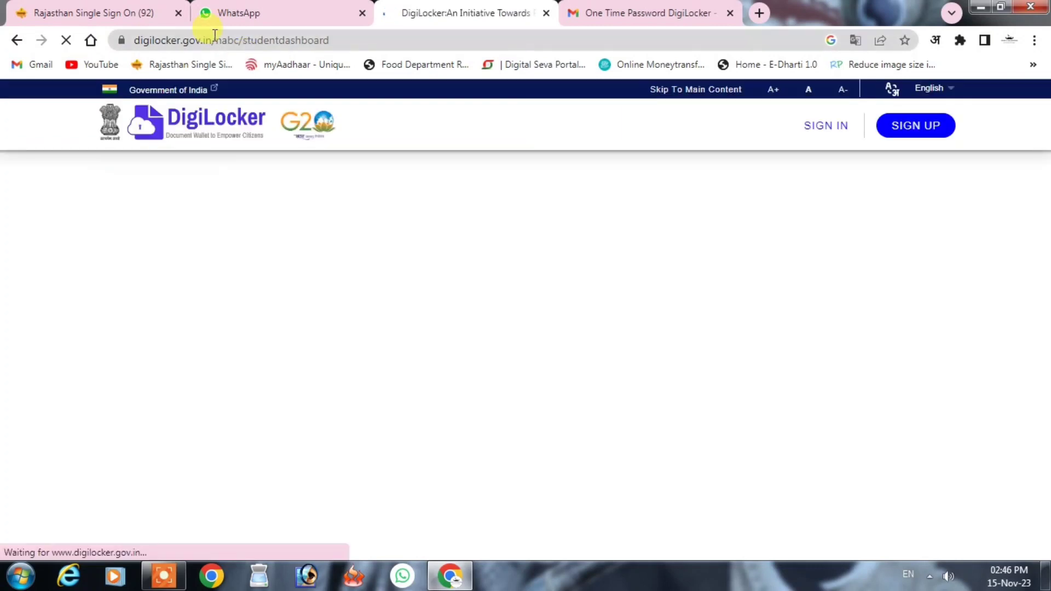
- Sign in via Aadhaar/Username with the username, security PIN and one-time password
click(827, 129)
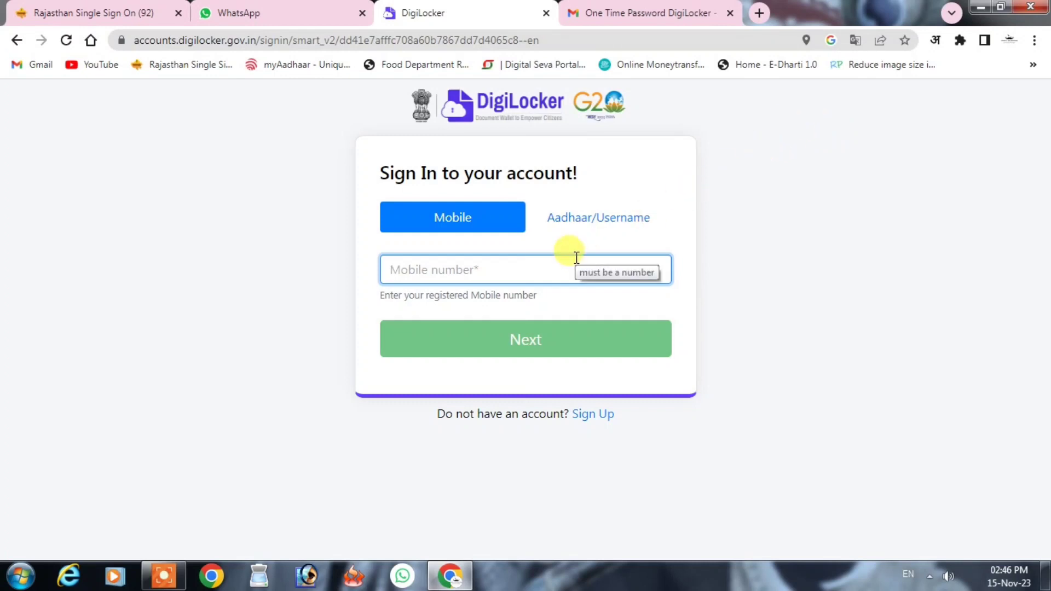
click(563, 215)
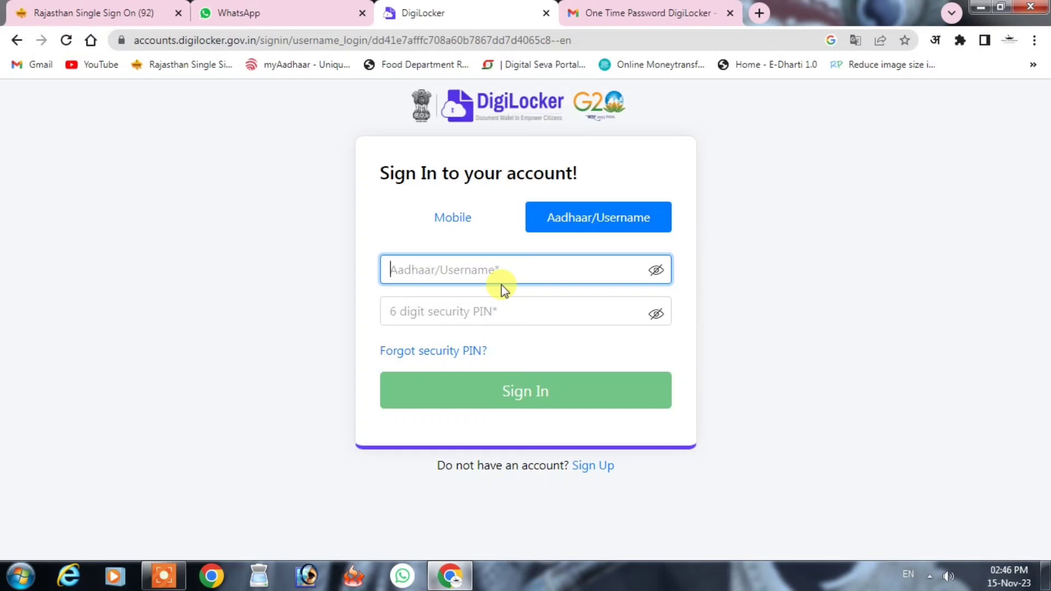
text(2)
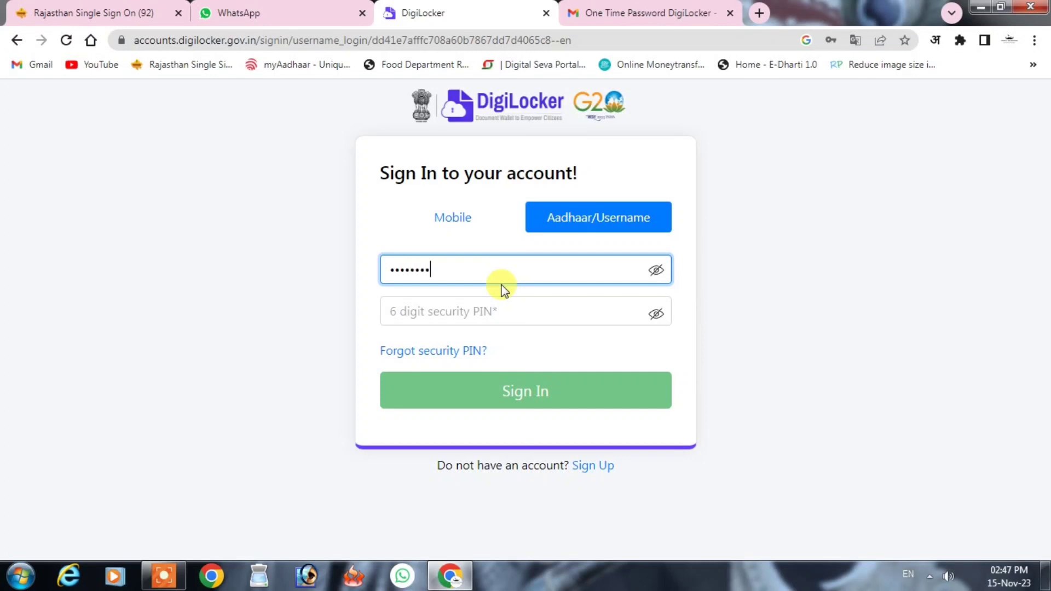
text(12)
key(Tab)
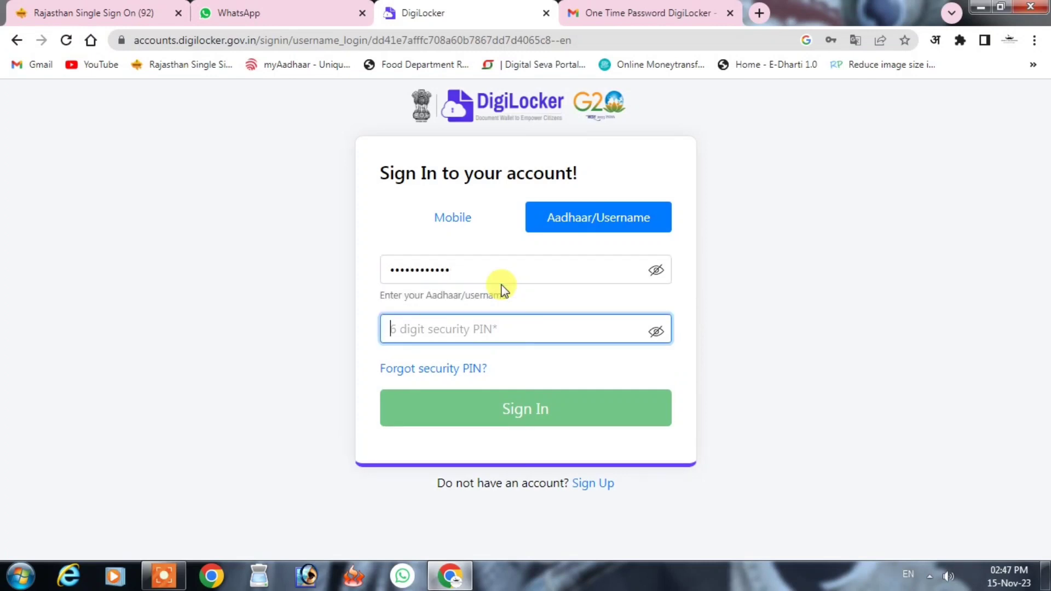
text(121)
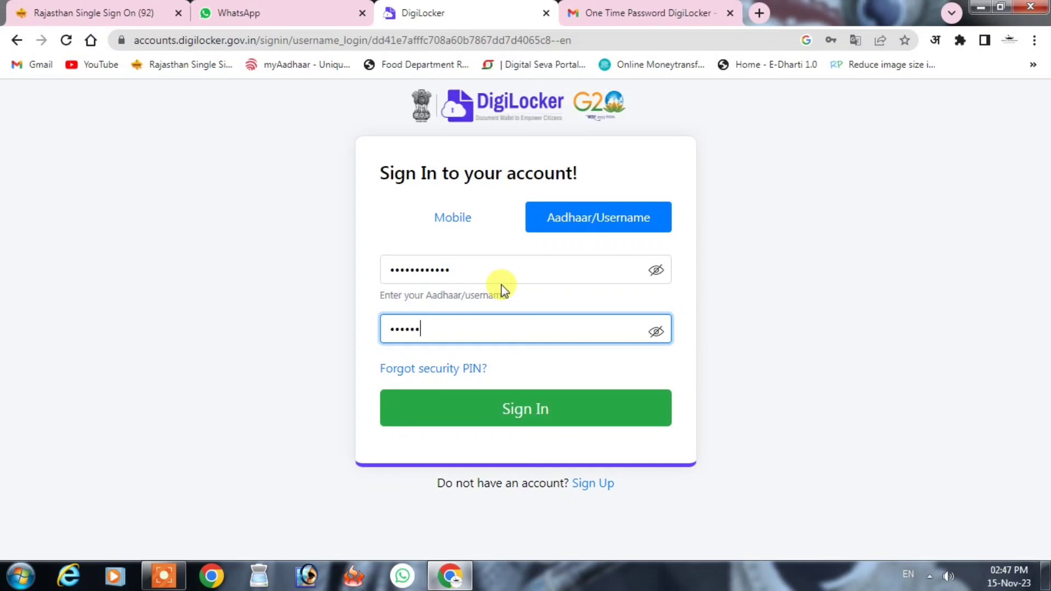
click(596, 418)
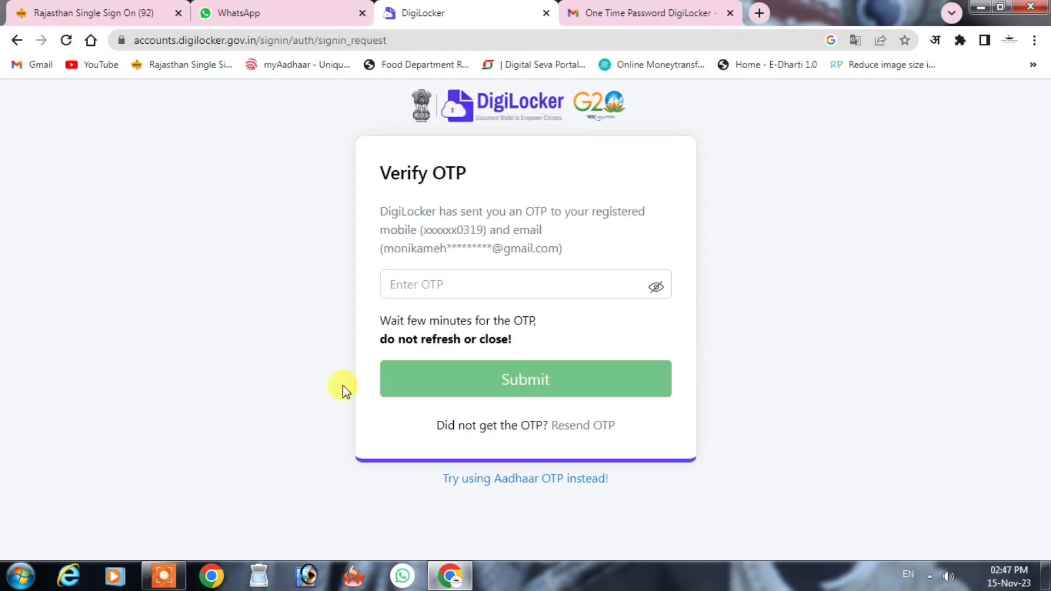
click(460, 290)
text(11)
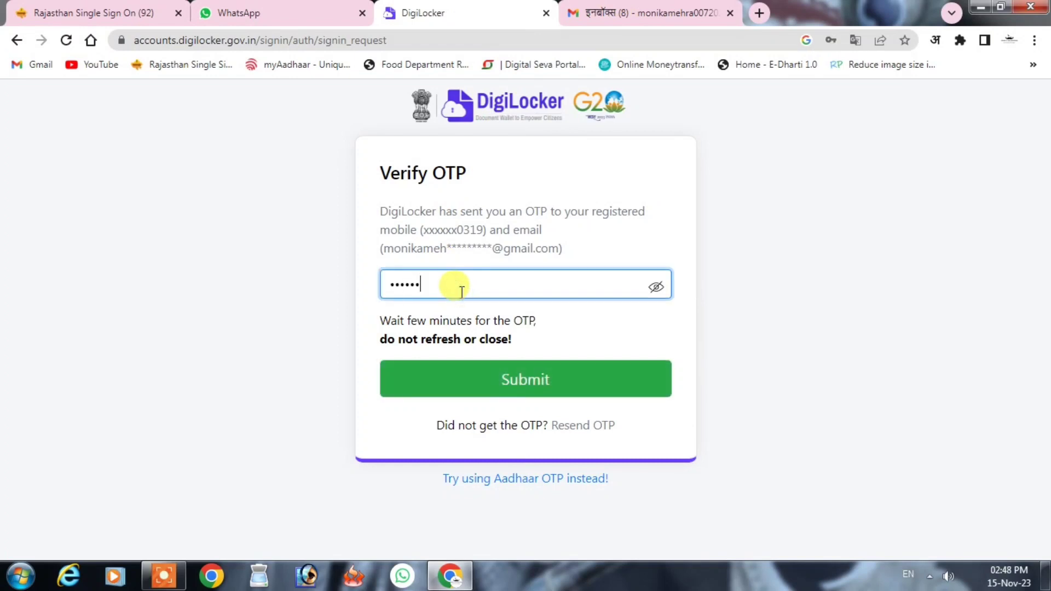
click(498, 381)
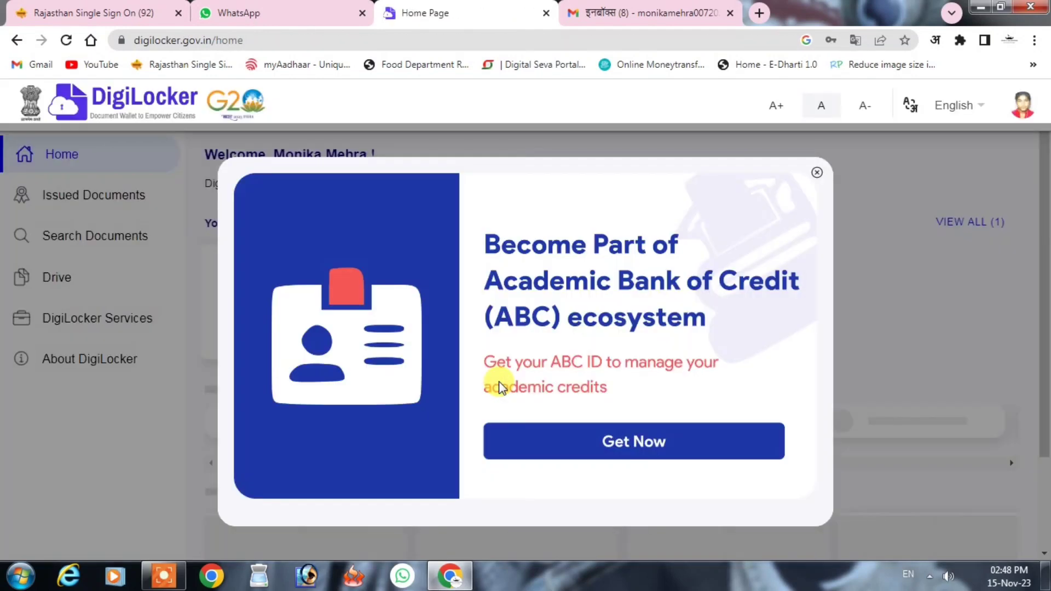
- Start the ABC ID Card request with admission year 2023 and identity type New Admission
click(603, 454)
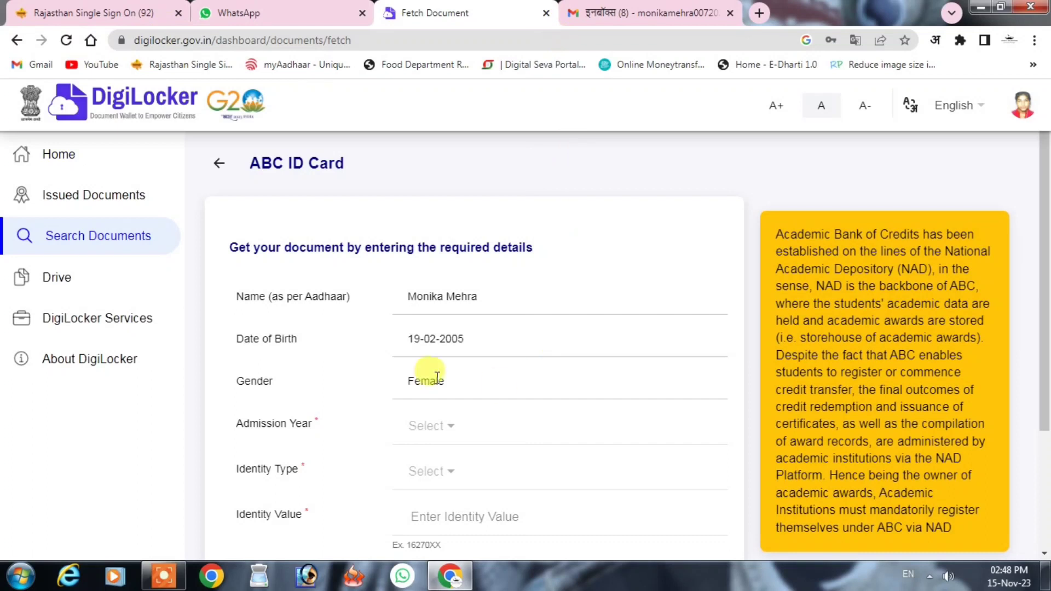
scroll(520, 358, down, 1)
click(448, 352)
click(415, 251)
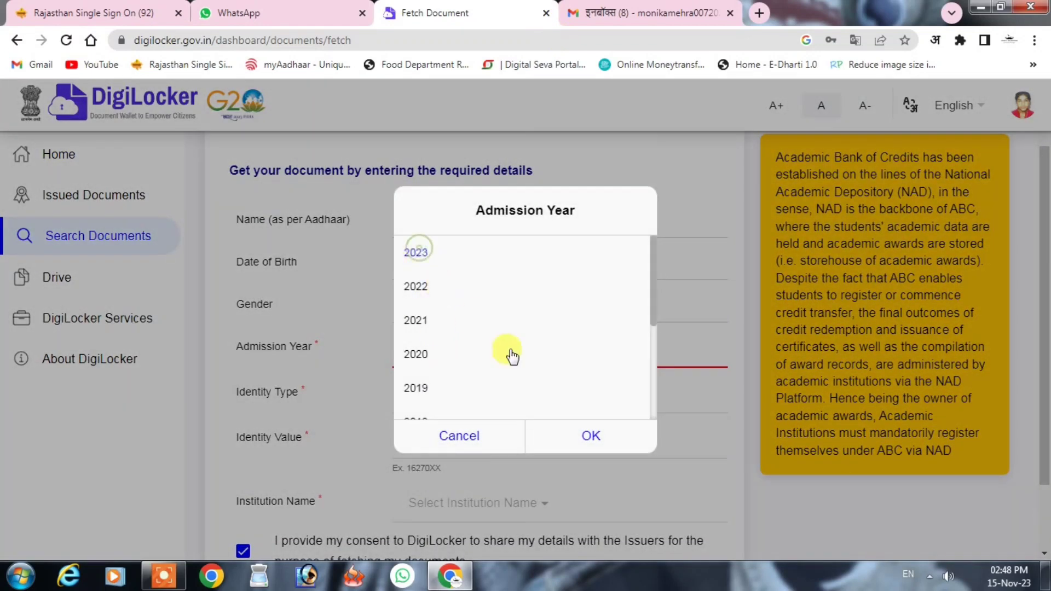
click(591, 430)
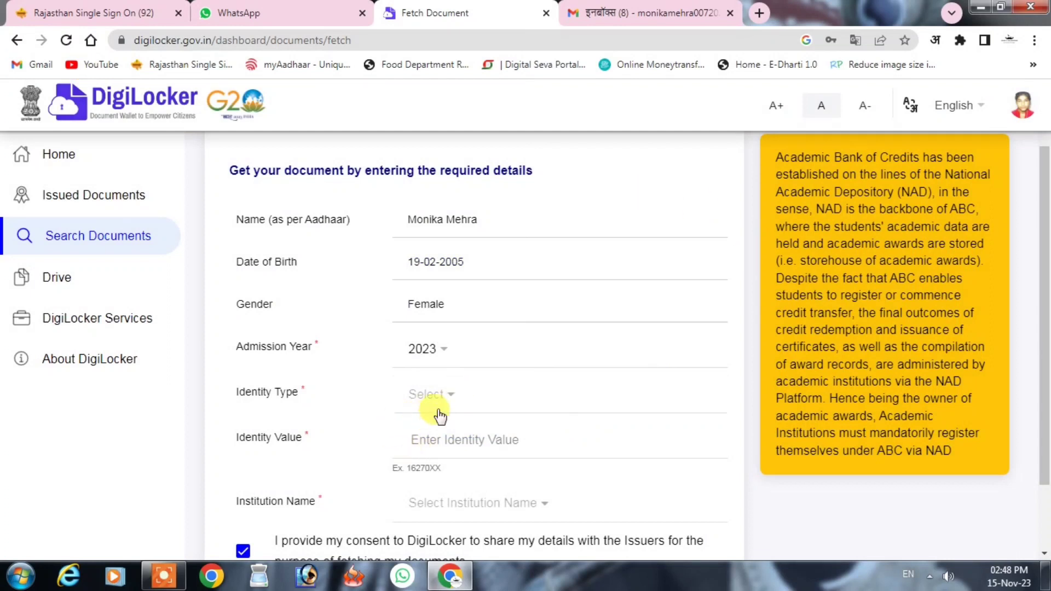
click(448, 401)
click(450, 378)
click(602, 444)
- Fill in the identity value field
scroll(522, 404, down, 2)
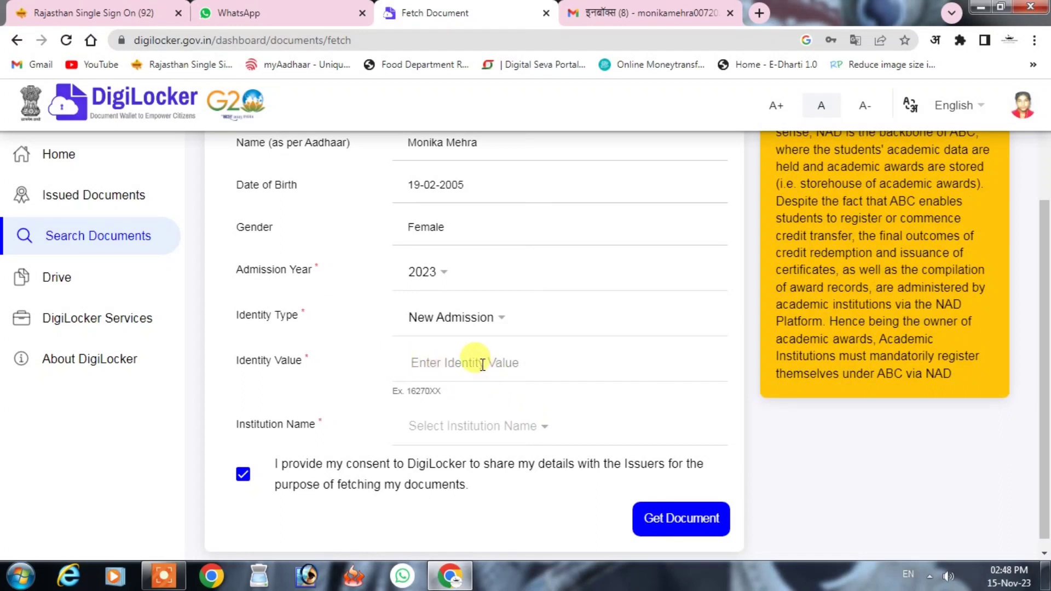
click(463, 358)
text(162)
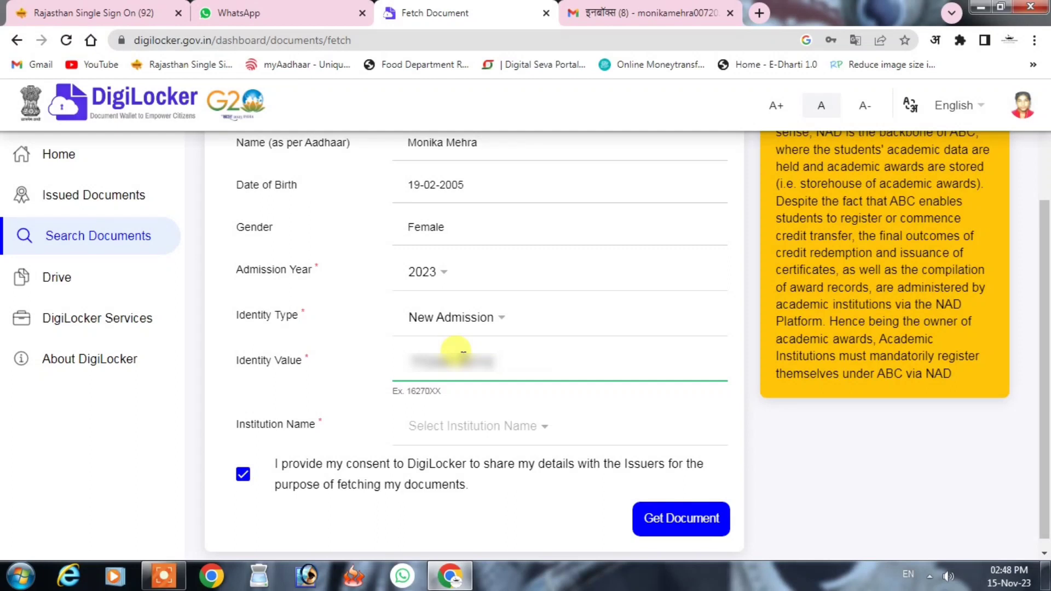
click(485, 427)
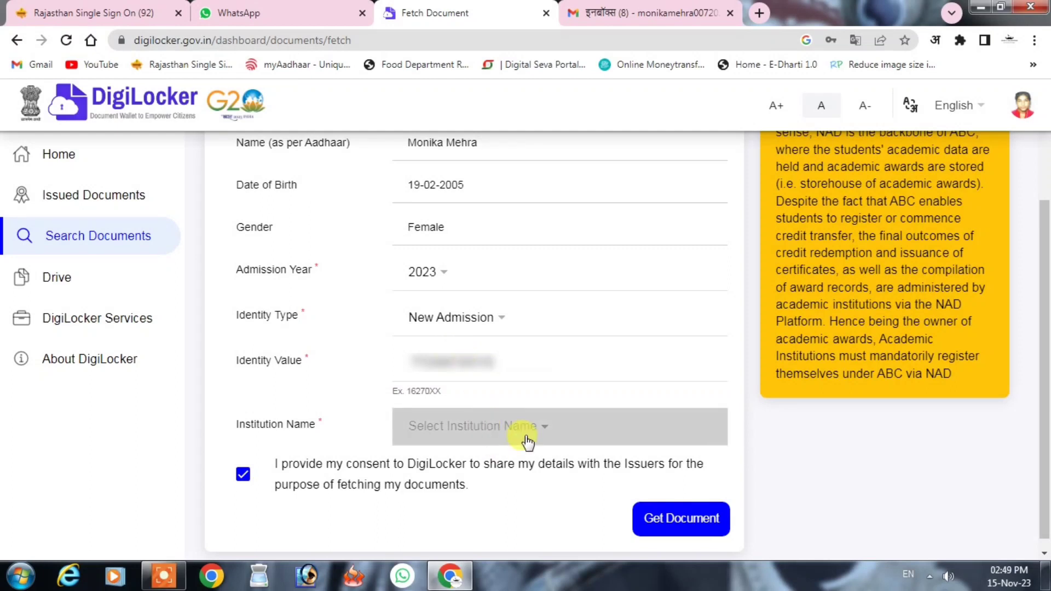
- Search 'kota', choose University of Kota, Kota, and submit with Get Document
click(545, 416)
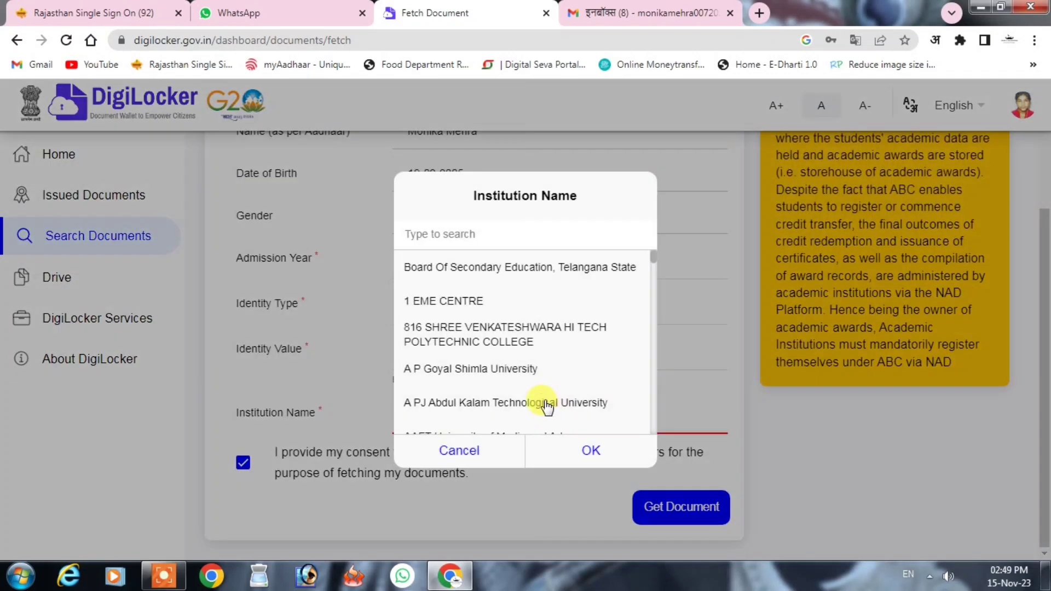
click(496, 232)
text(kota)
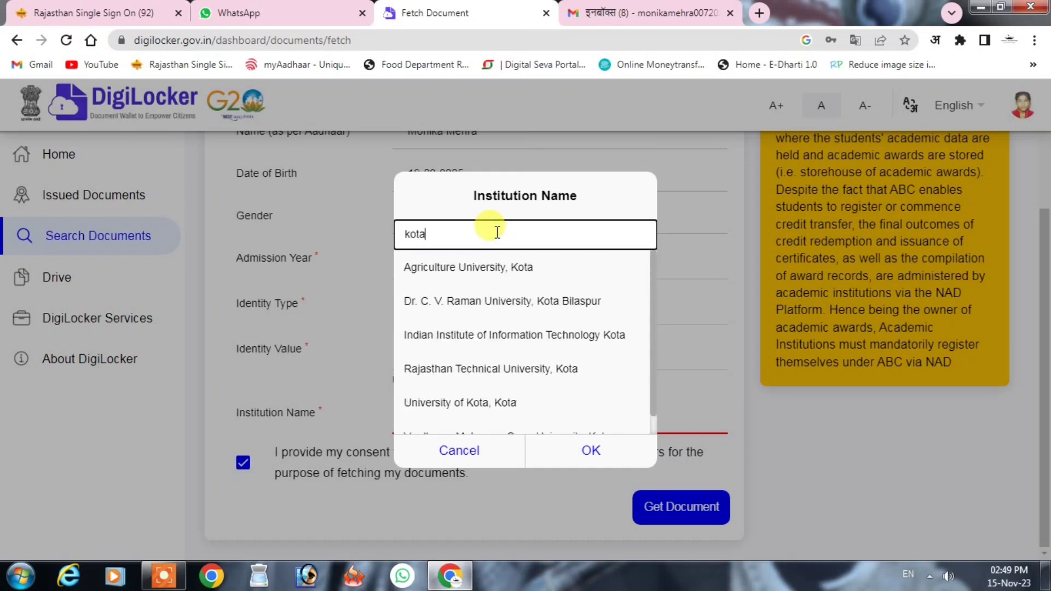
click(500, 404)
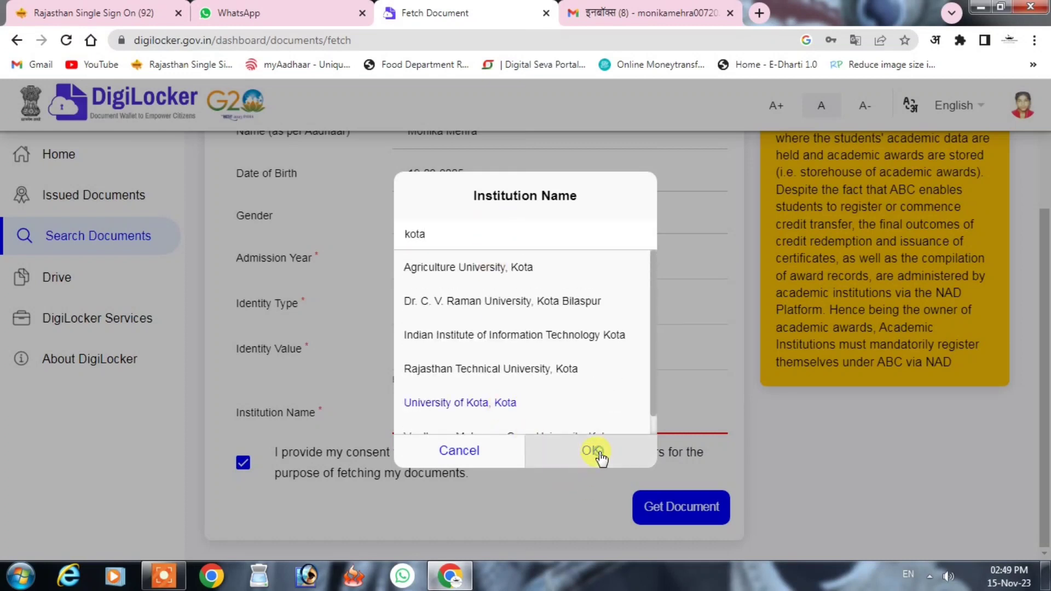
click(596, 452)
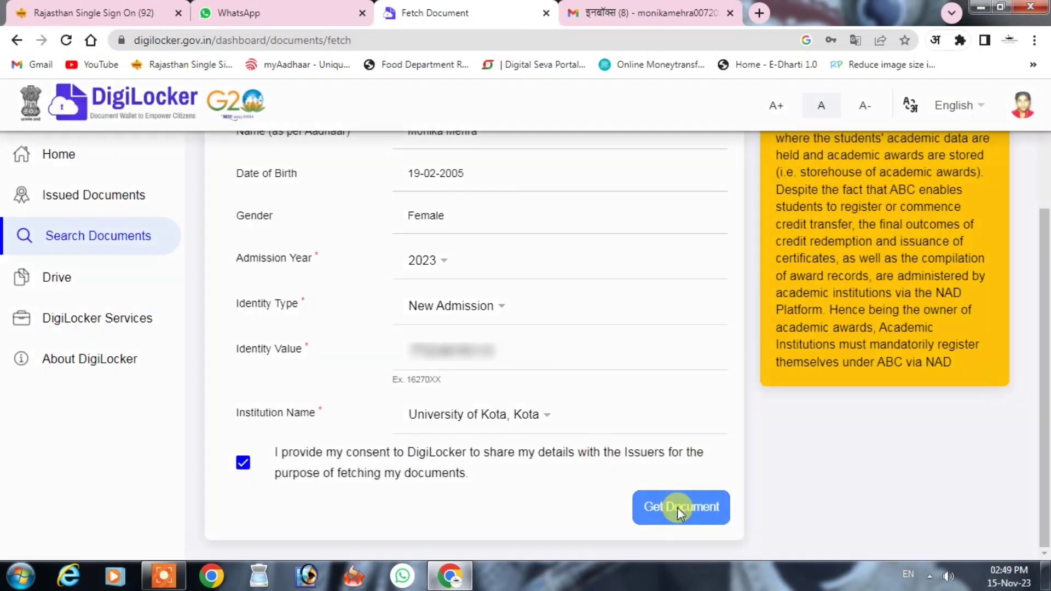
click(677, 507)
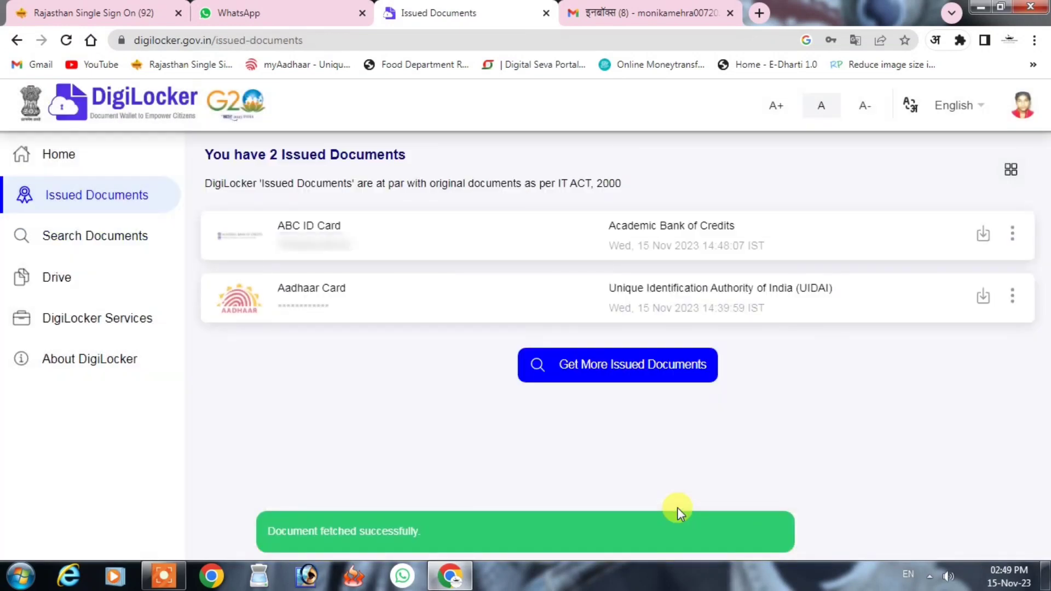
- Open the ABC ID Card from Issued Documents and view download.pdf in Foxit PDF Reader
click(736, 227)
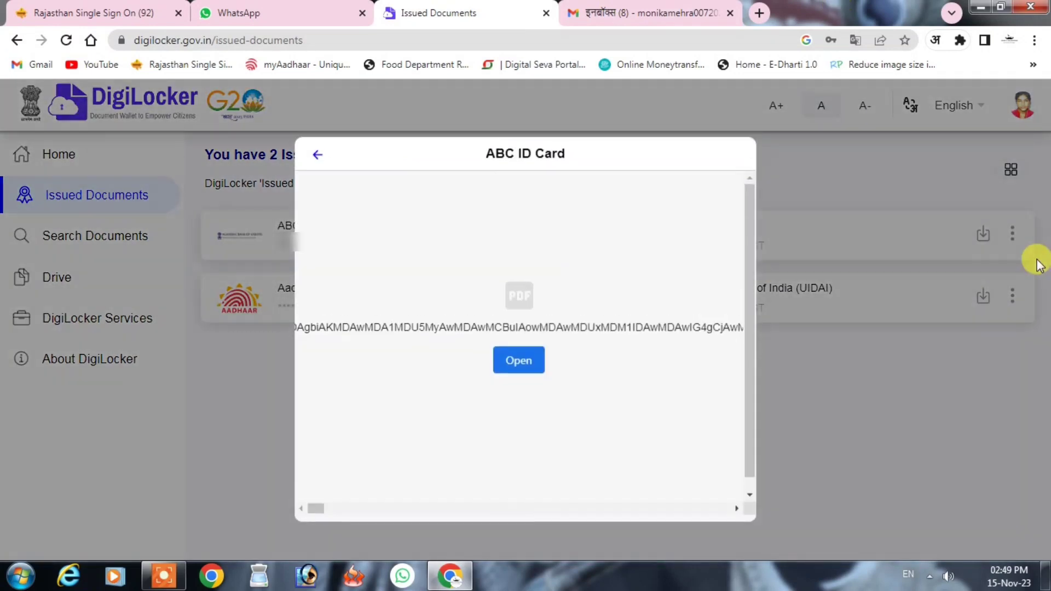
click(519, 351)
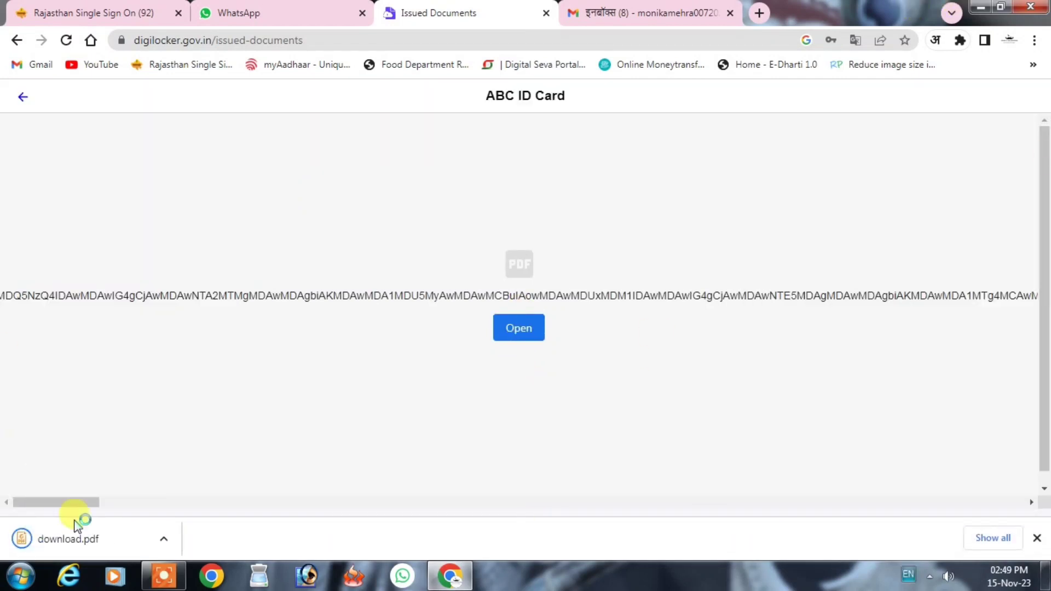
click(84, 547)
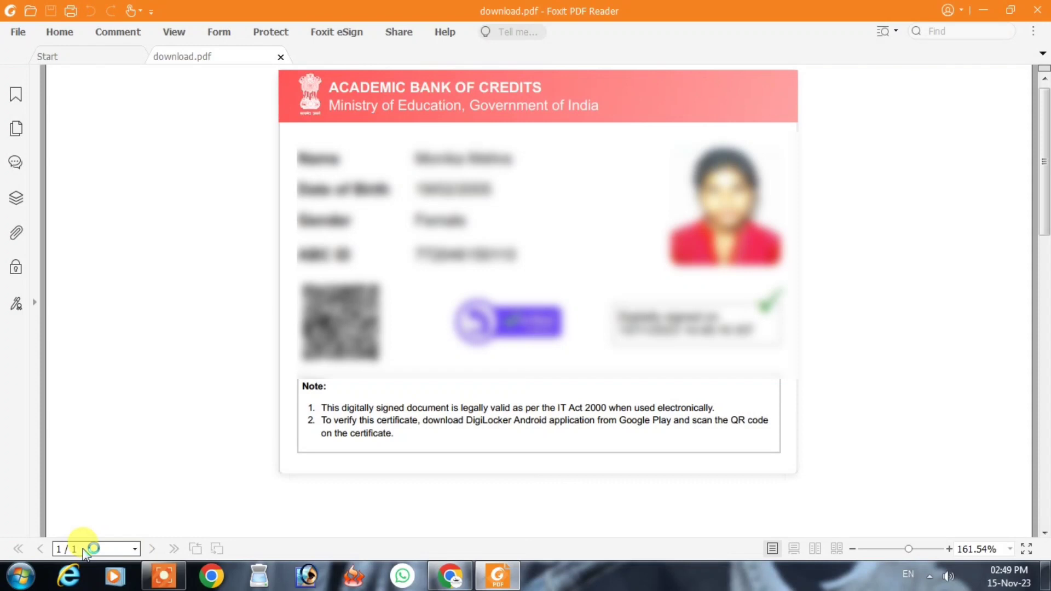